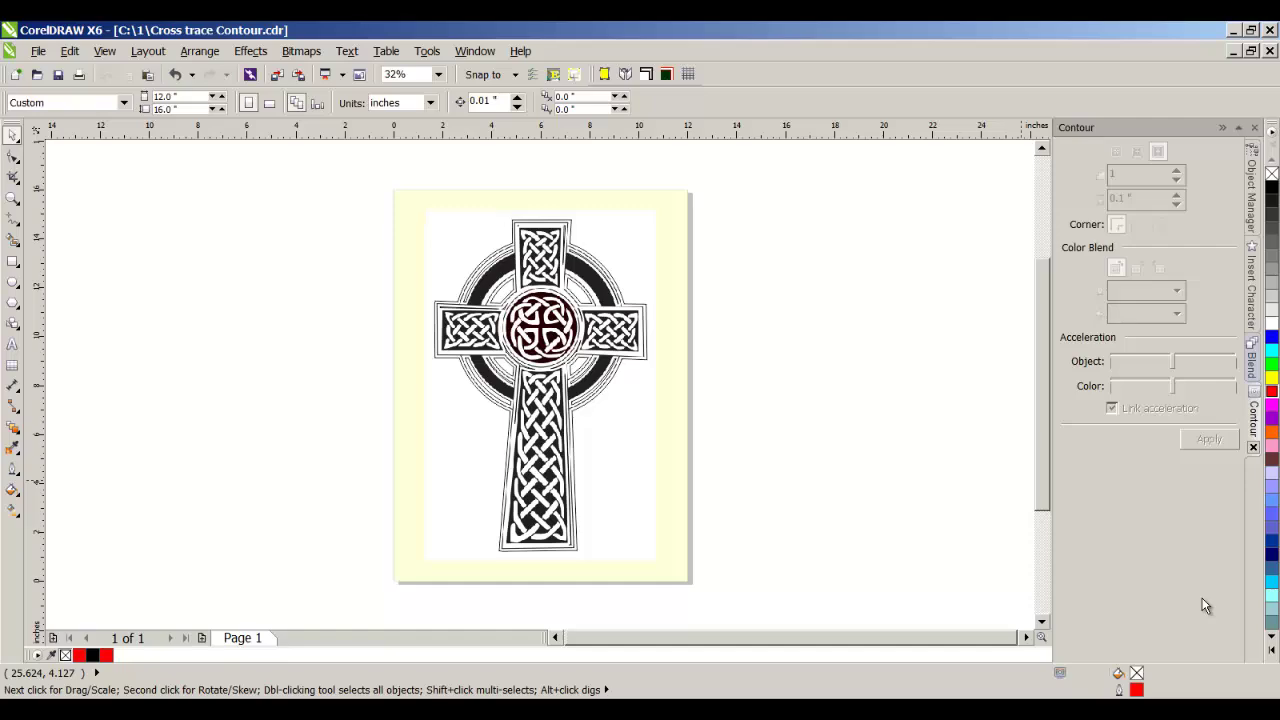
# Place a duplicate of the cross bitmap at x 16 inches, 10 inches right of the original.
pyautogui.click(527, 356)
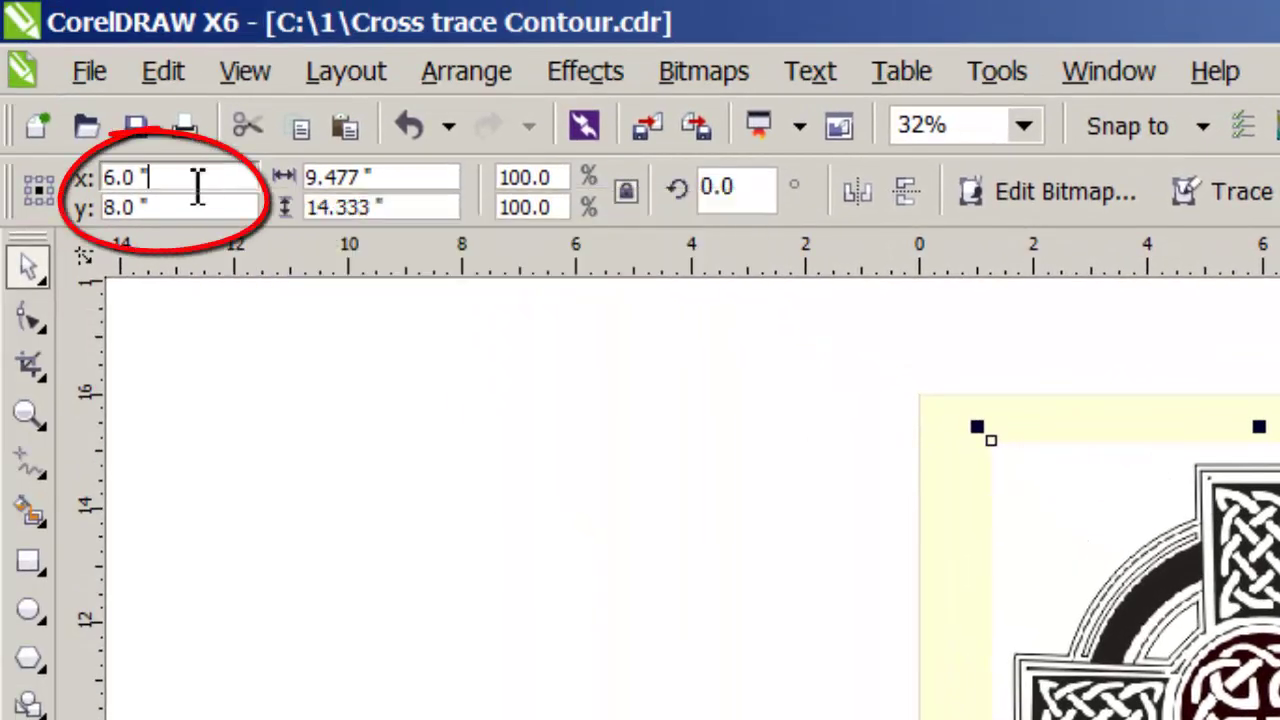
pyautogui.write('+10')
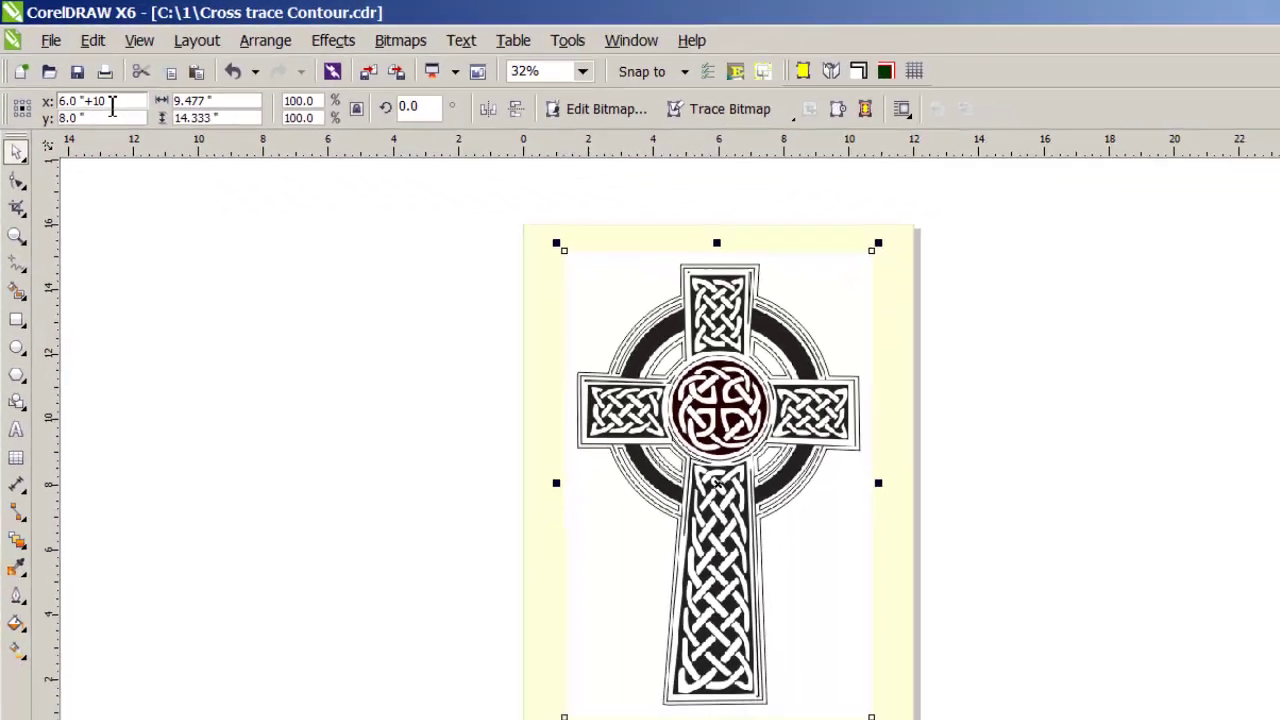
pyautogui.press('Return')
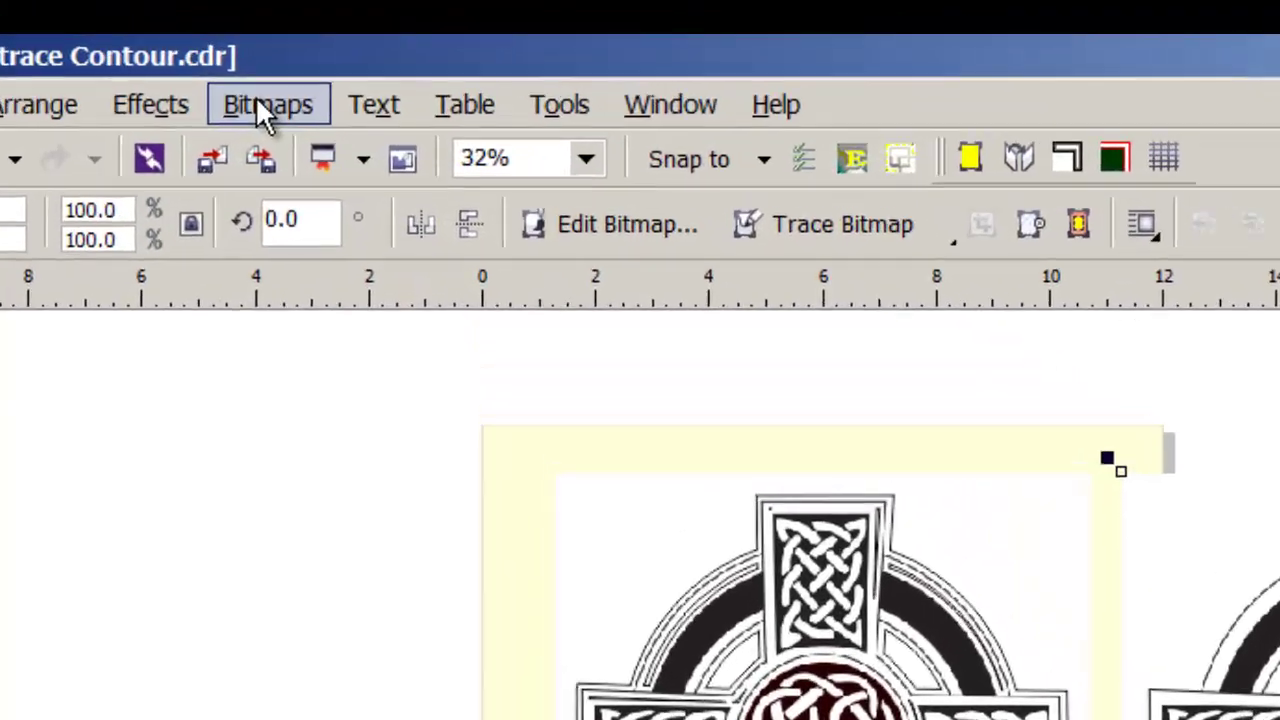
# Convert the copied cross to 1-bit Black and White using Line Art at threshold 242.
pyautogui.click(351, 38)
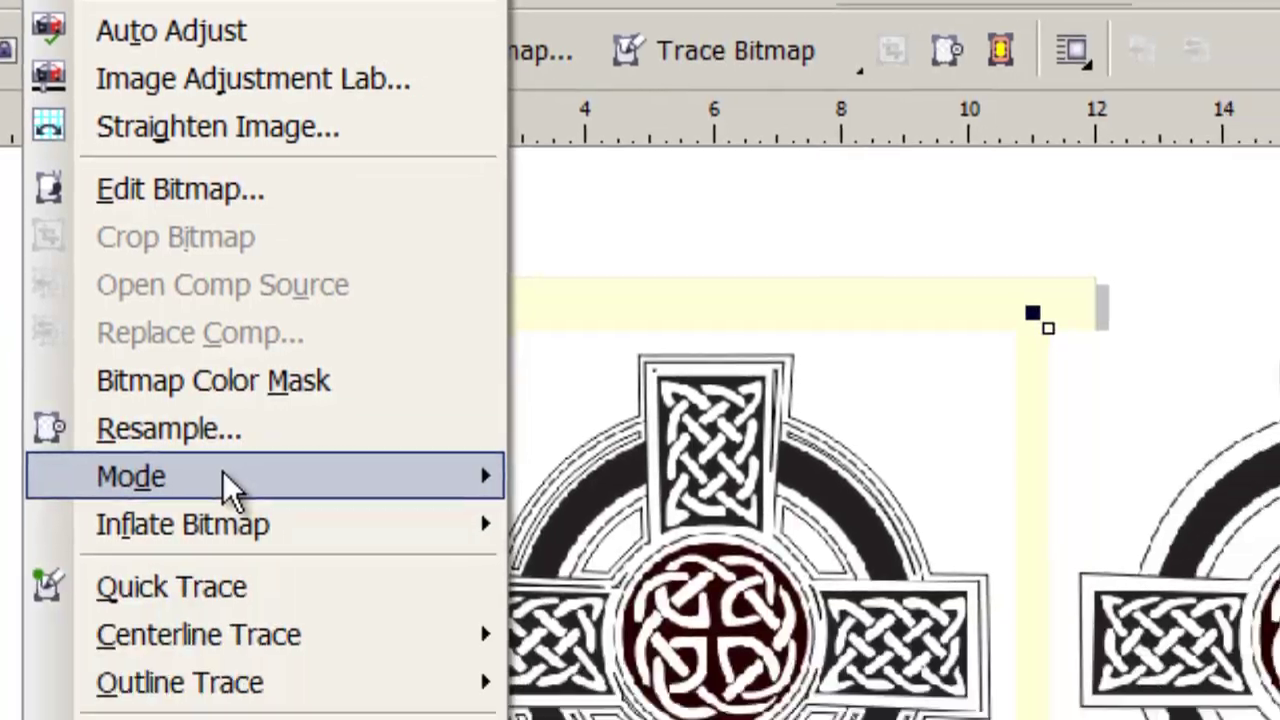
pyautogui.moveTo(222, 470)
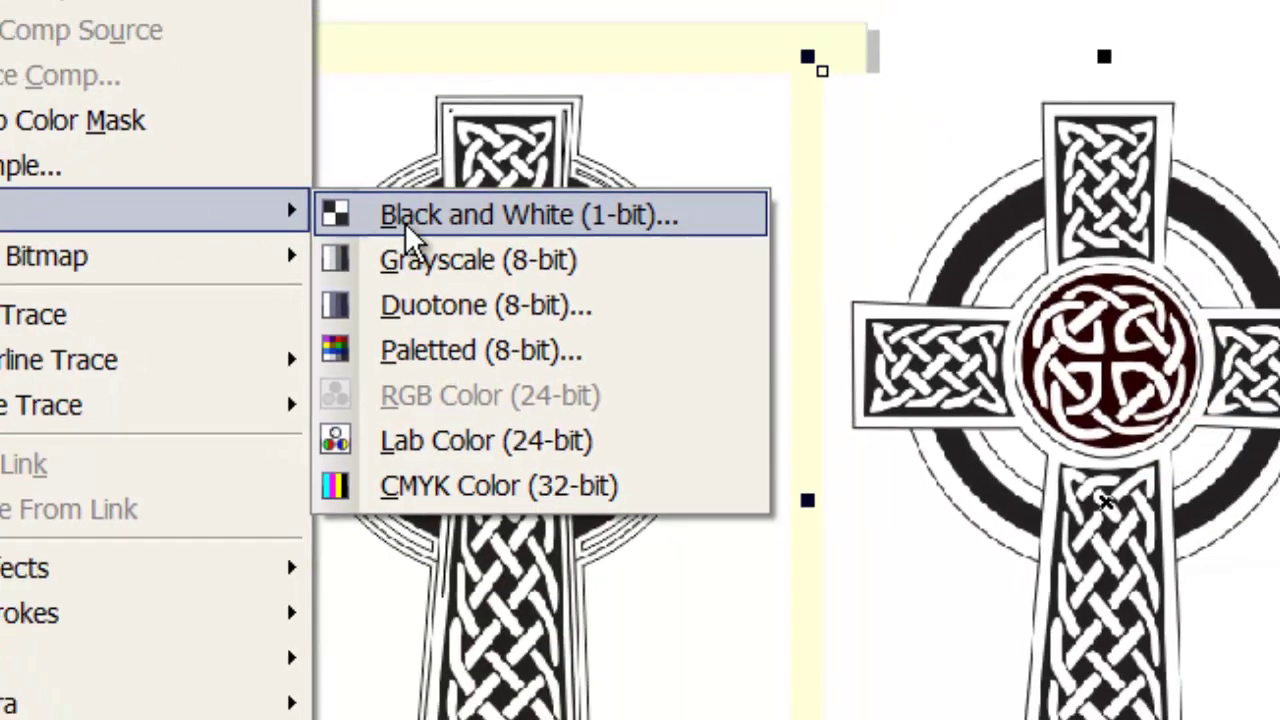
pyautogui.click(405, 222)
pyautogui.click(747, 441)
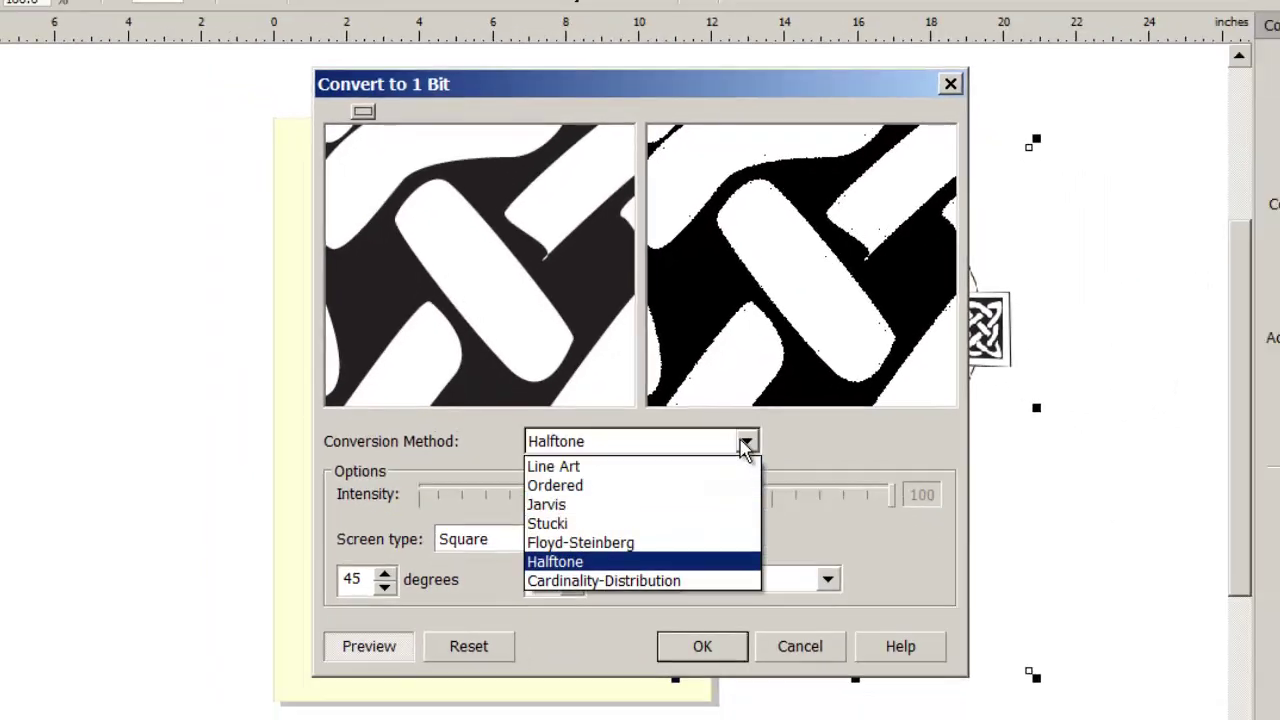
pyautogui.click(583, 467)
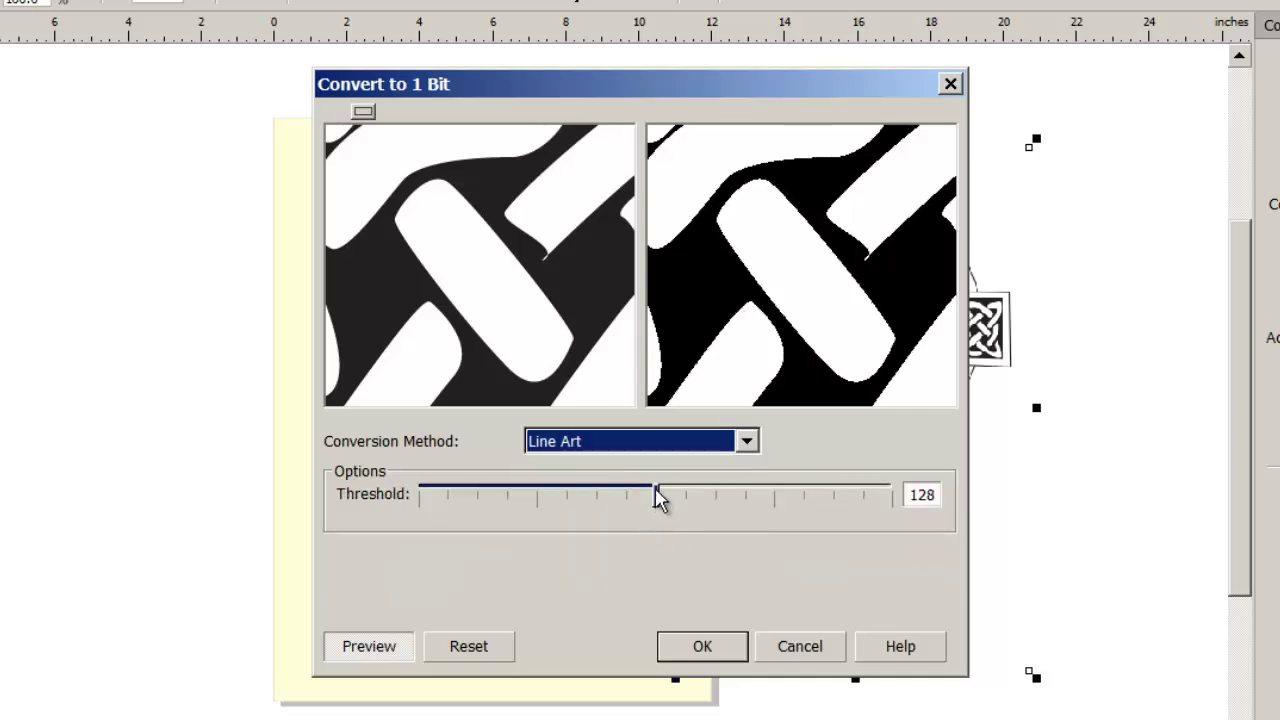
pyautogui.moveTo(657, 497); pyautogui.dragTo(884, 503)
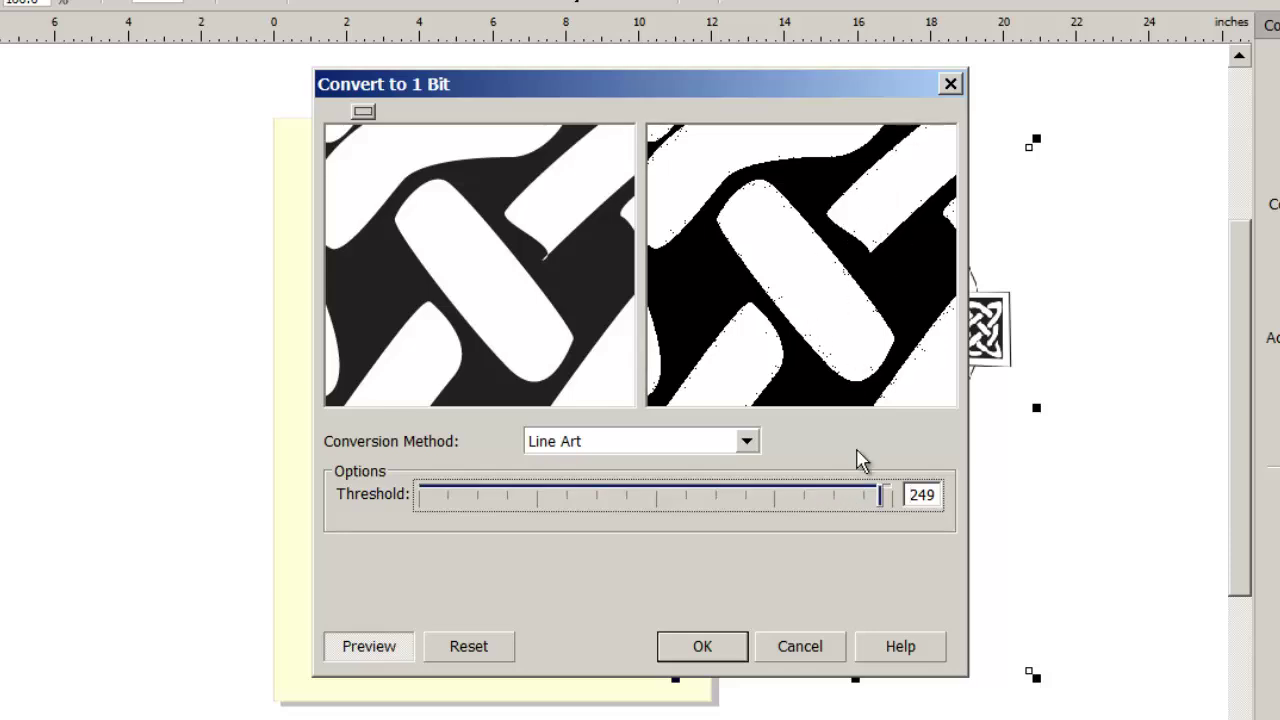
pyautogui.moveTo(876, 492)
pyautogui.mouseDown()
pyautogui.moveTo(886, 497)
pyautogui.moveTo(872, 505)
pyautogui.mouseUp()
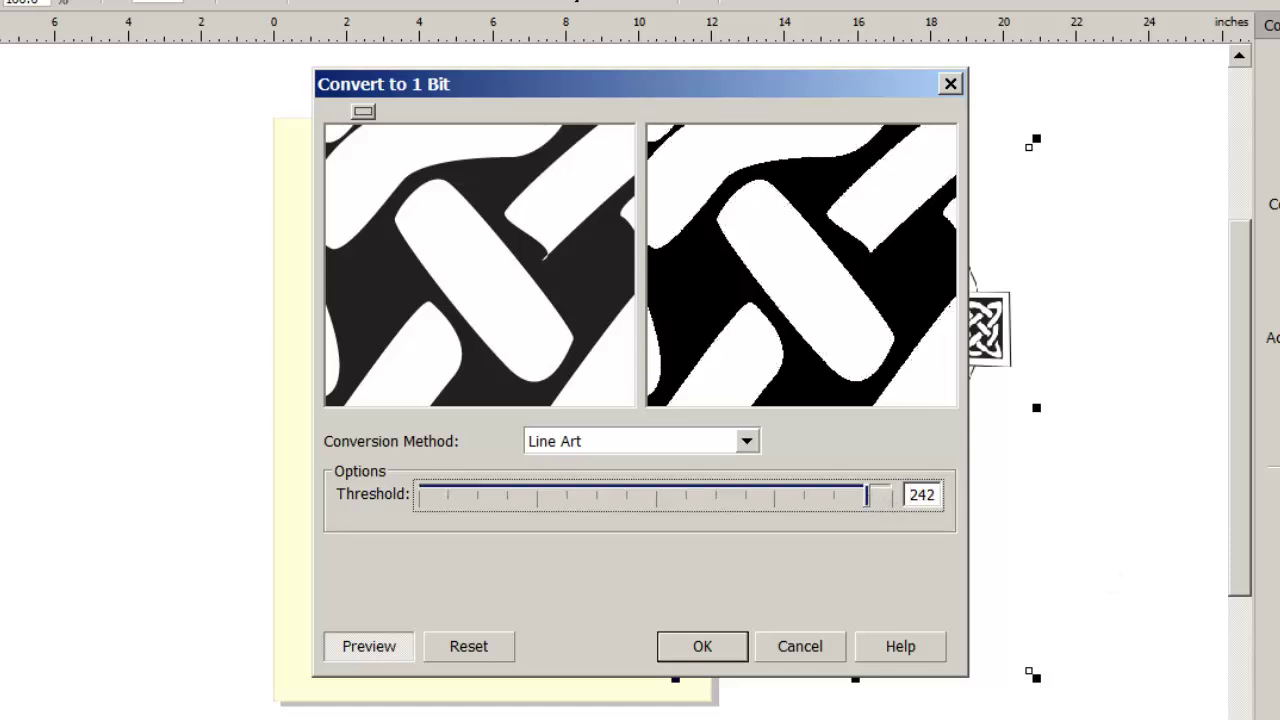
pyautogui.click(704, 648)
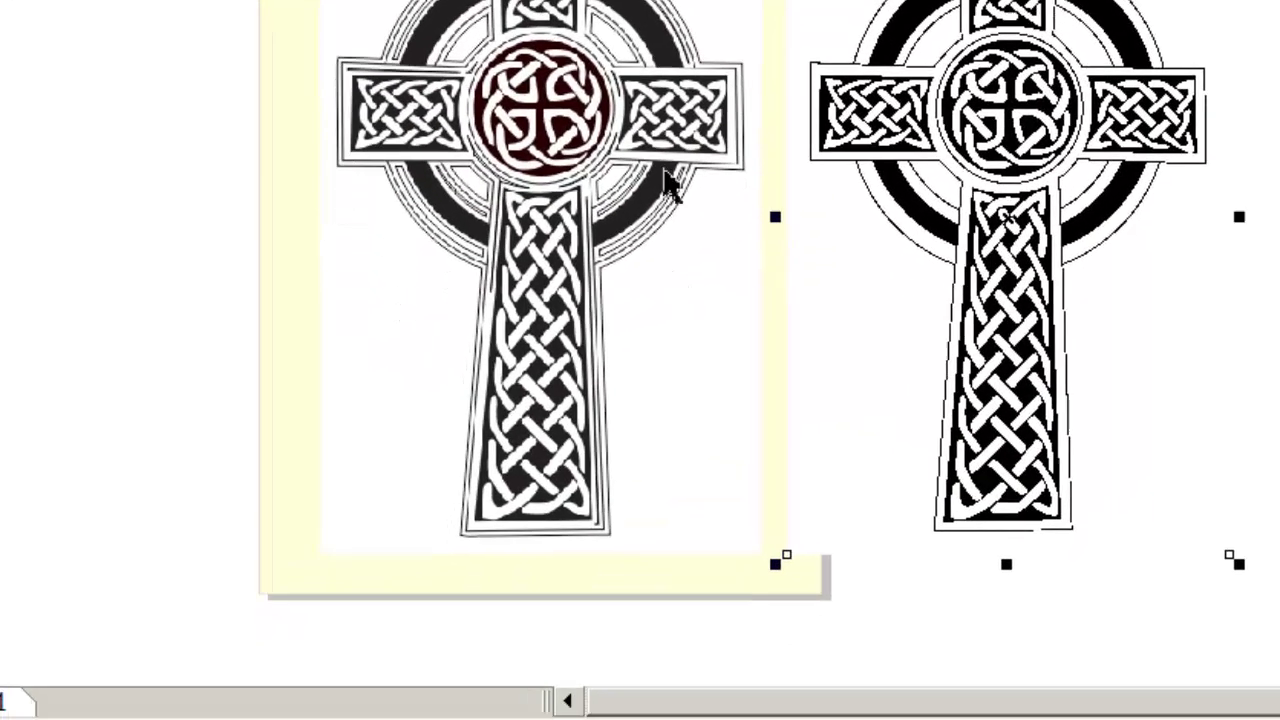
# Run Outline Trace > Line art on the black-and-white copy, bringing up the reduce-bitmap warning.
pyautogui.click(623, 600)
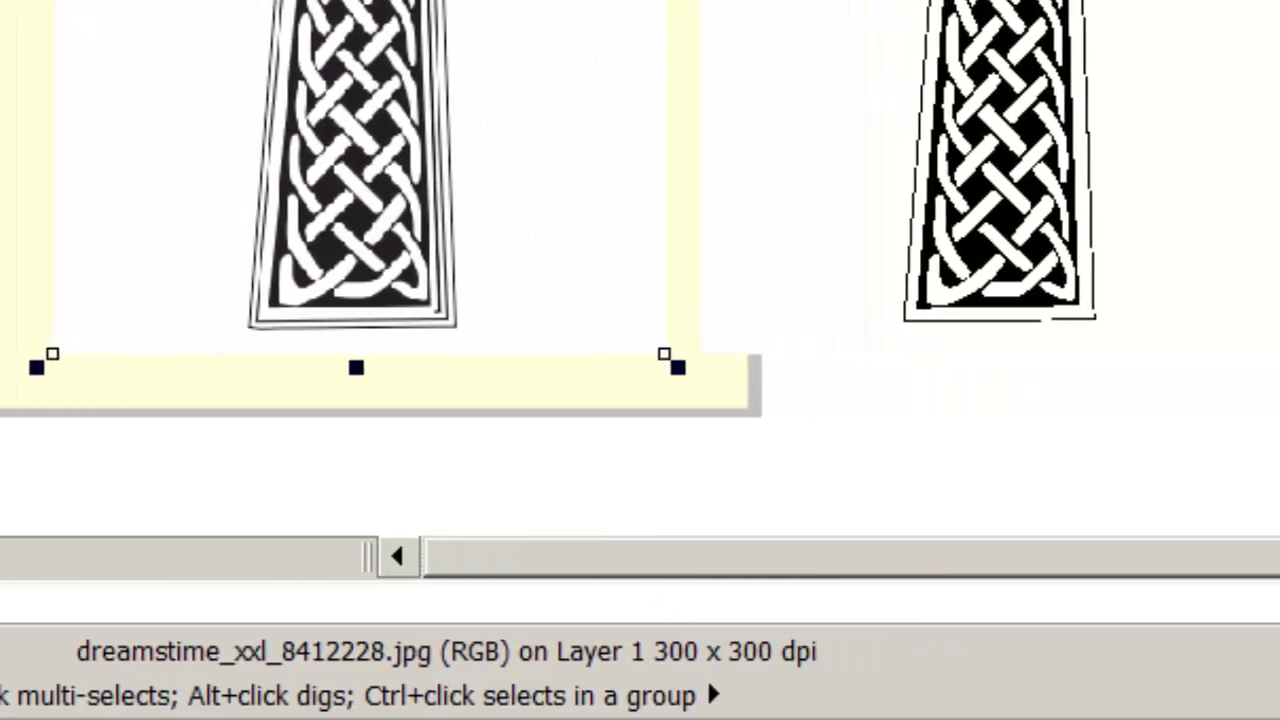
pyautogui.click(1225, 160)
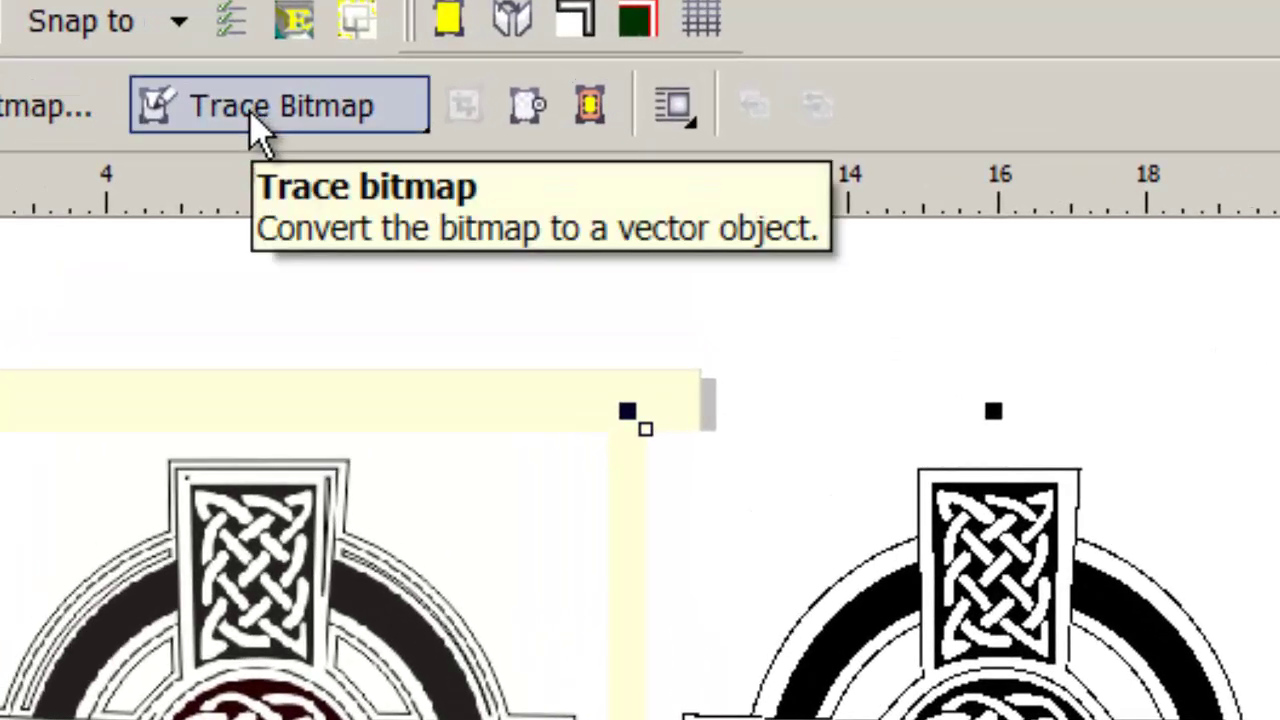
pyautogui.click(258, 132)
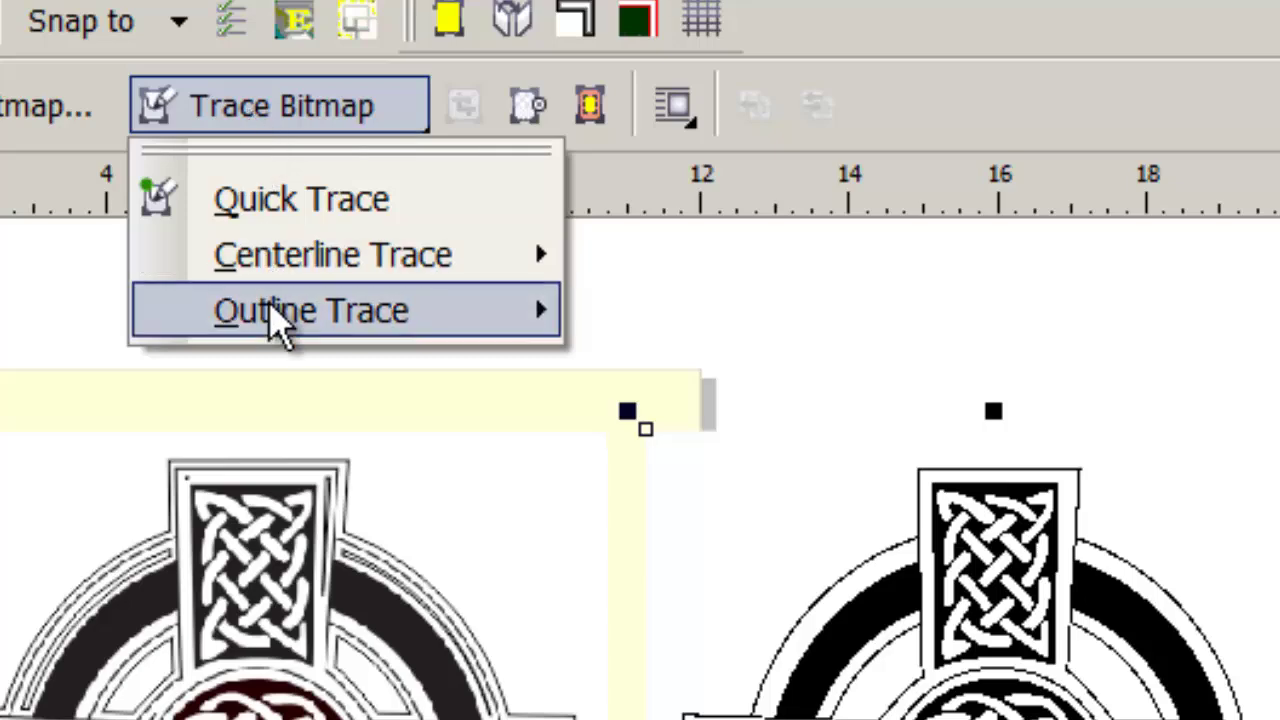
pyautogui.moveTo(275, 318)
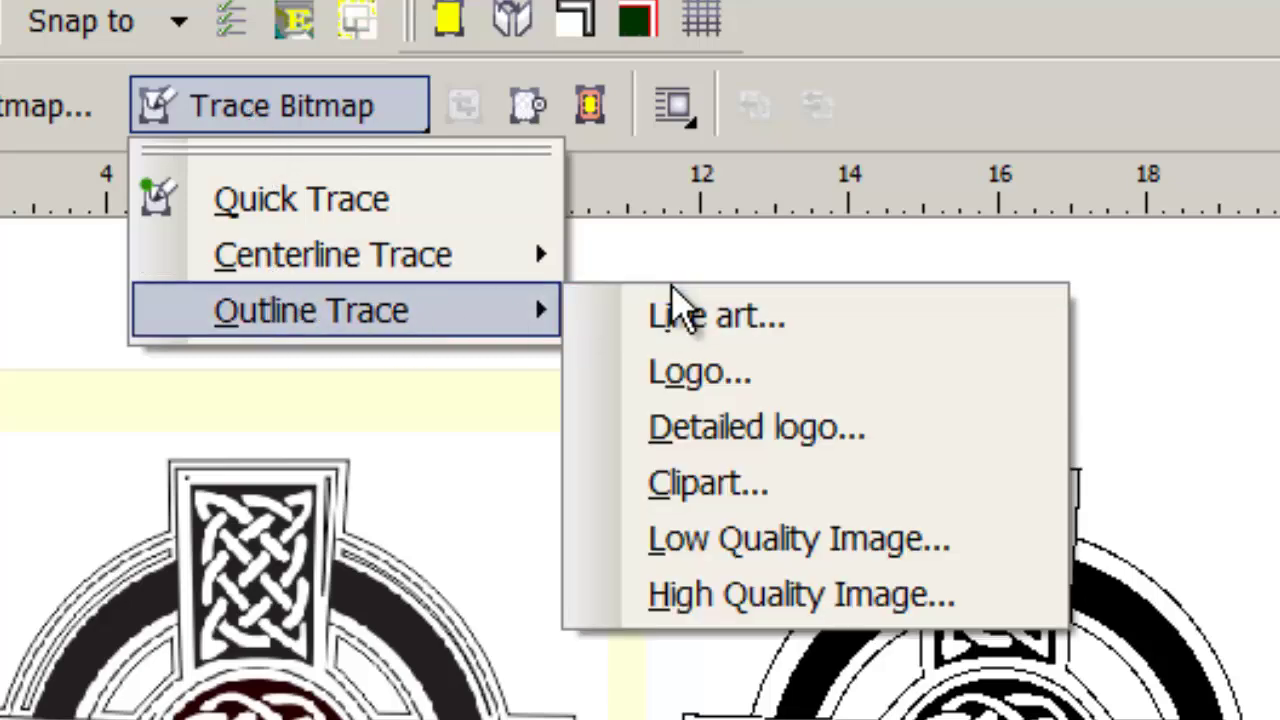
pyautogui.click(677, 318)
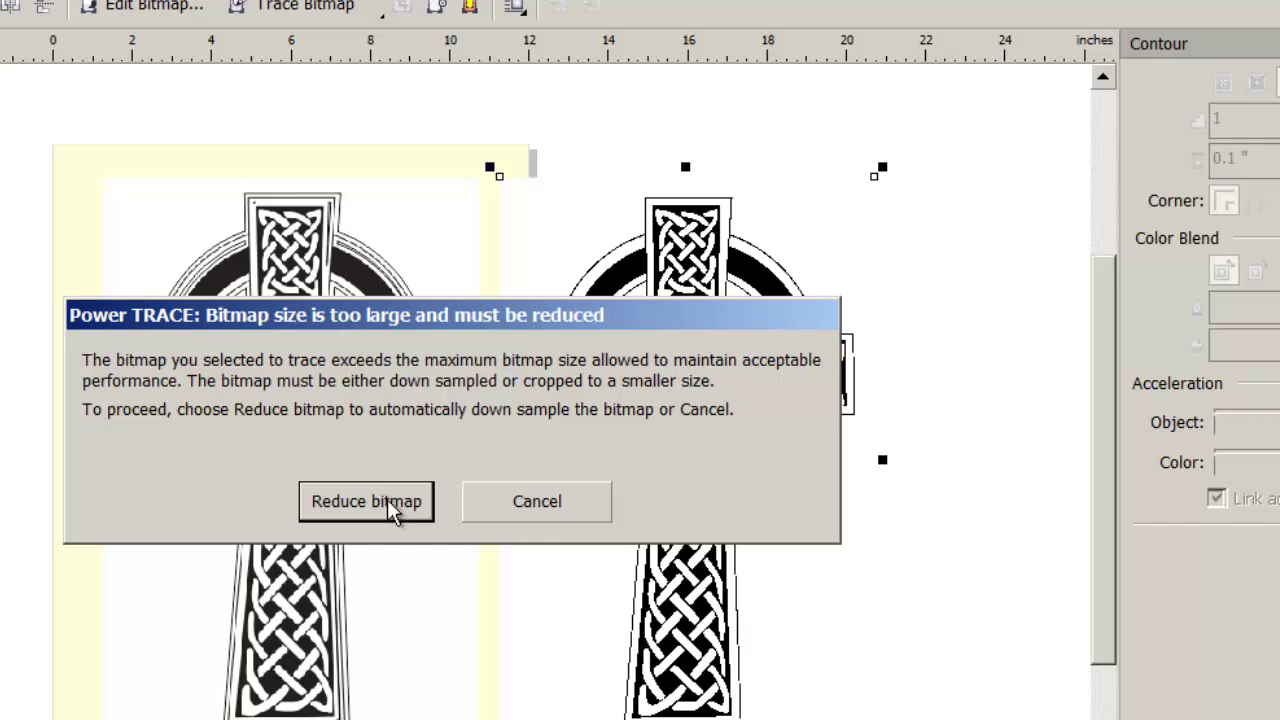
# Reduce the bitmap and finish the PowerTRACE with color removed from the entire image.
pyautogui.click(388, 505)
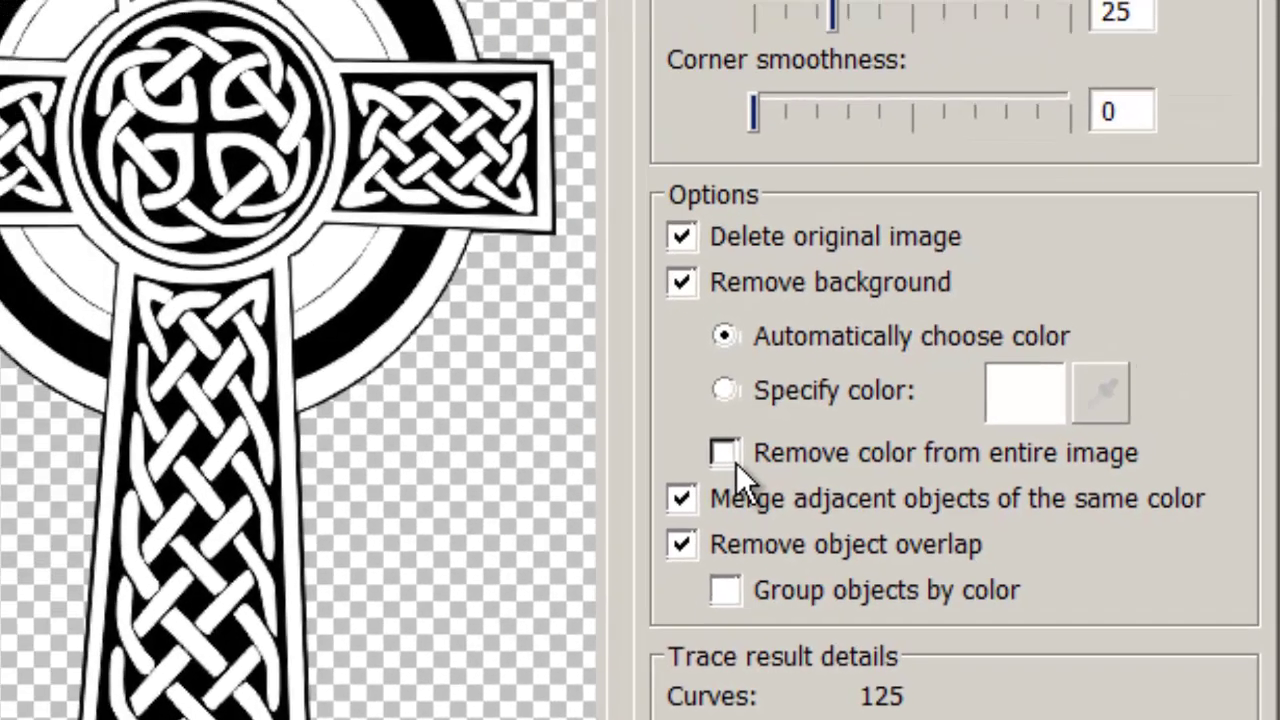
pyautogui.click(735, 462)
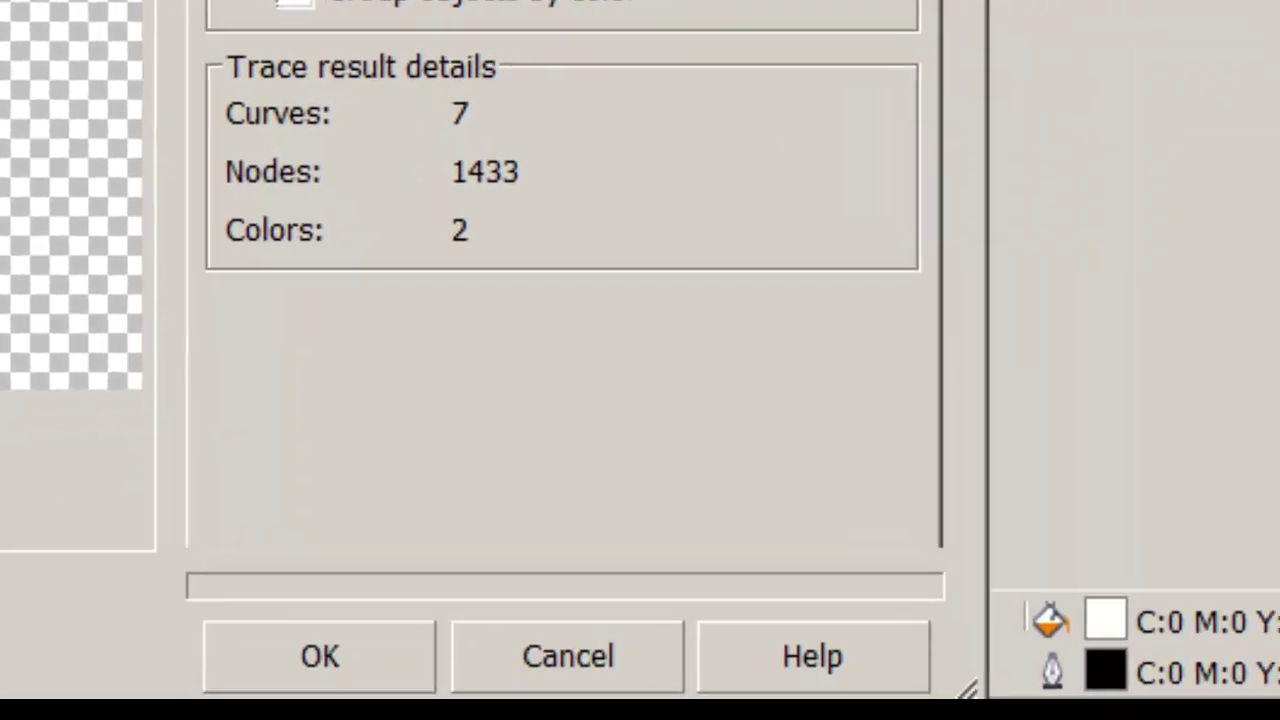
pyautogui.click(296, 642)
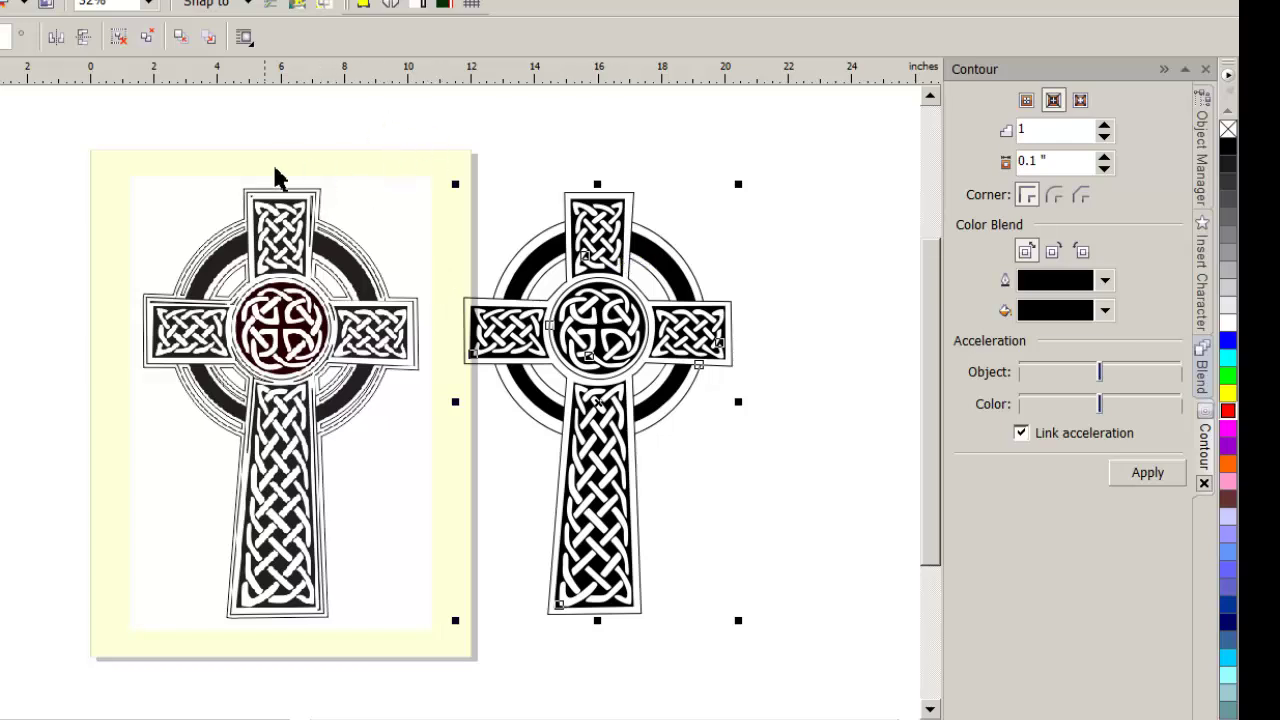
pyautogui.click(203, 368)
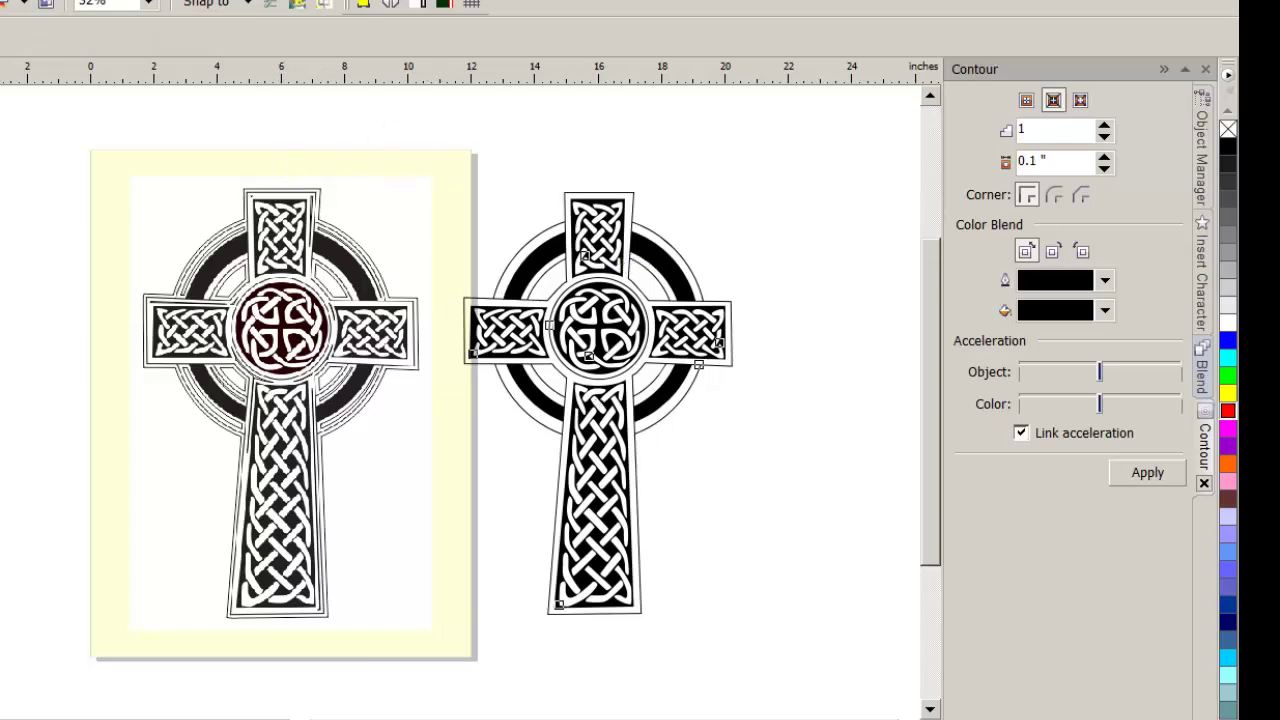
pyautogui.moveTo(365, 260); pyautogui.dragTo(516, 395)
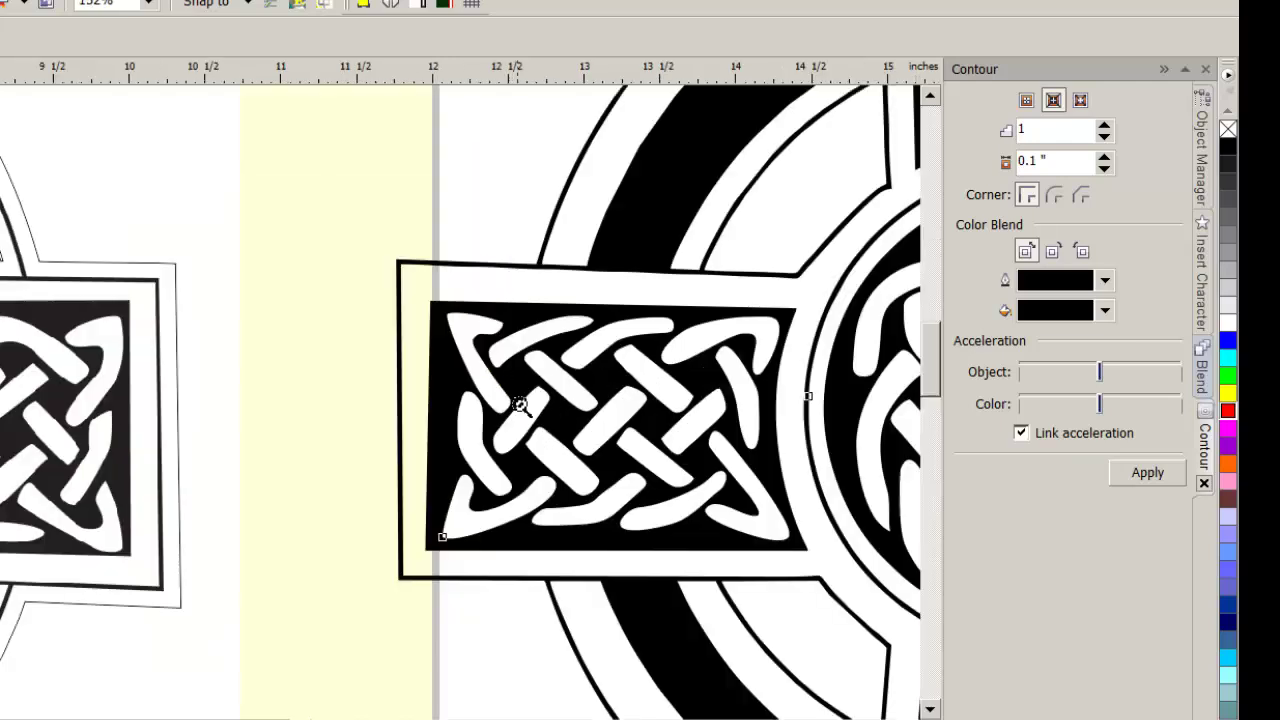
pyautogui.rightClick(410, 309)
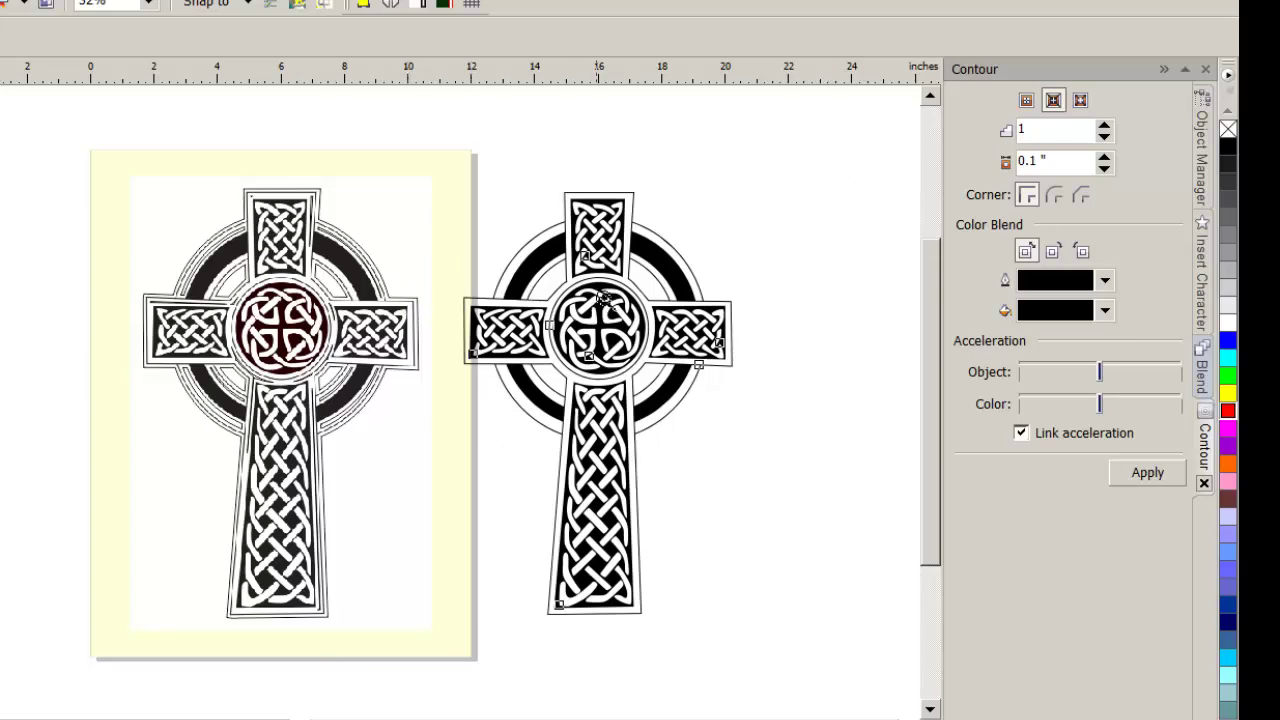
pyautogui.press('space')
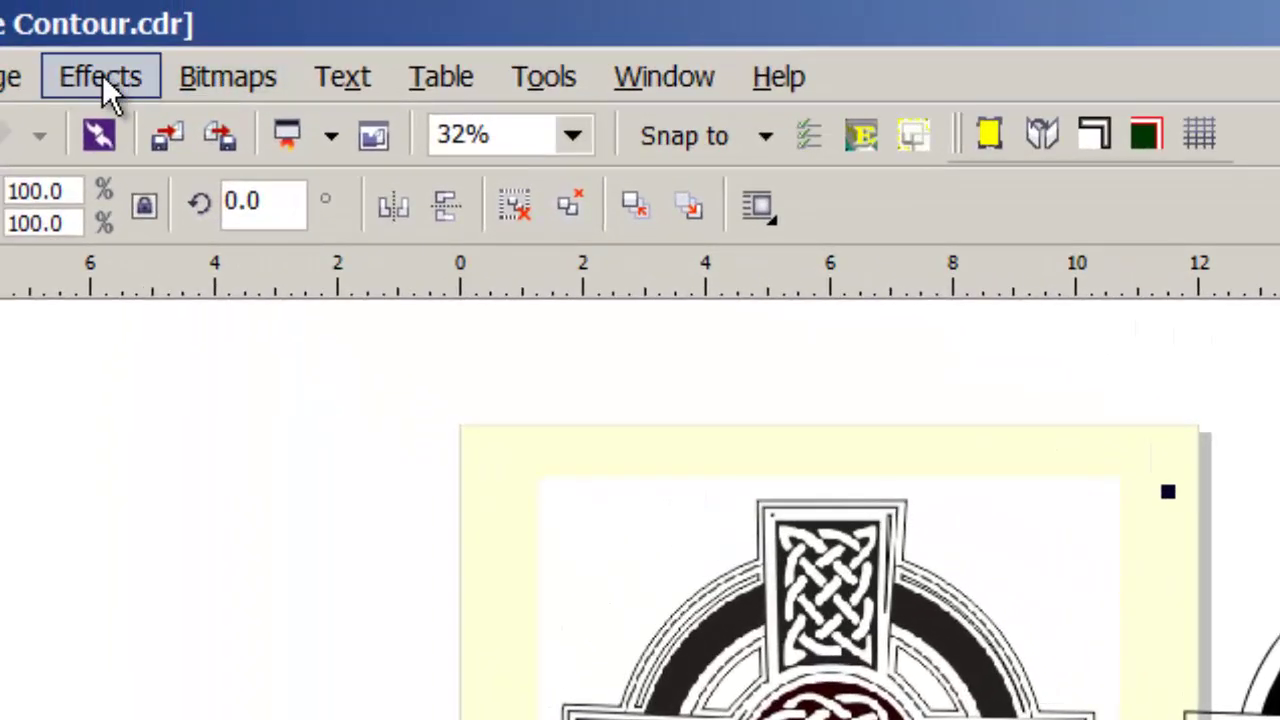
# Set the traced cross's contour to Outside, 1 step, with a .25 inch offset.
pyautogui.click(102, 76)
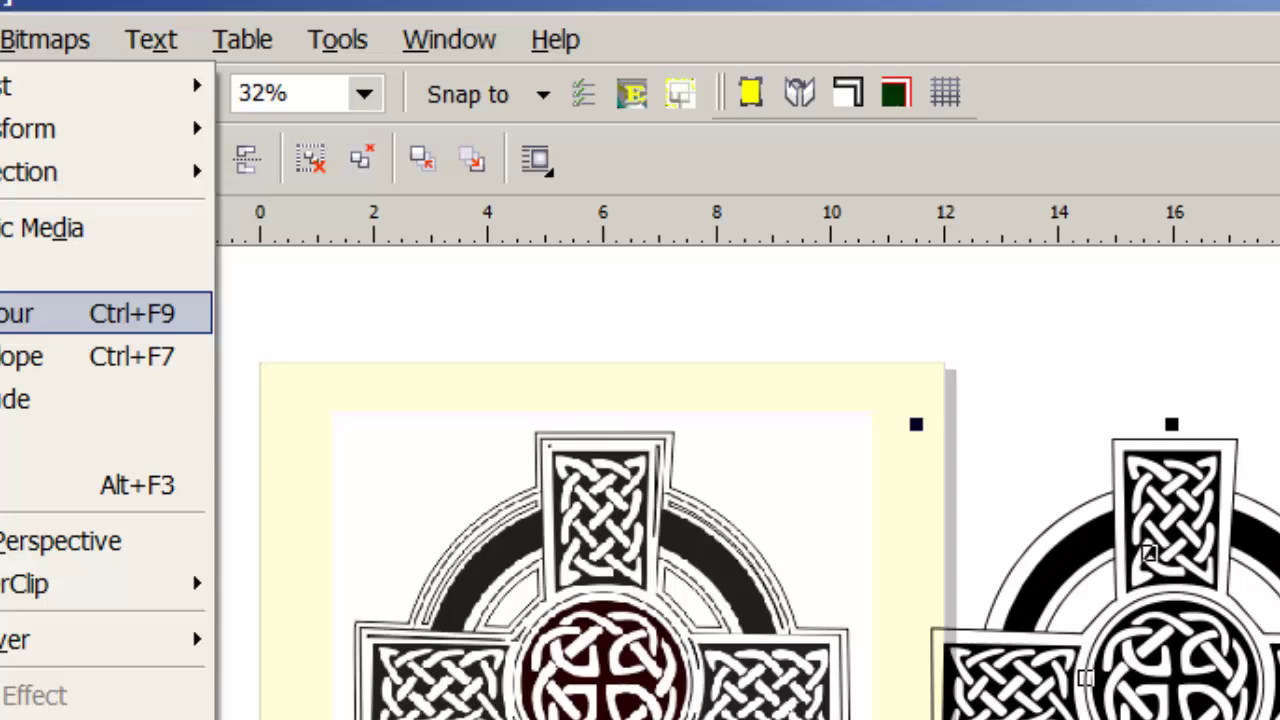
pyautogui.click(72, 372)
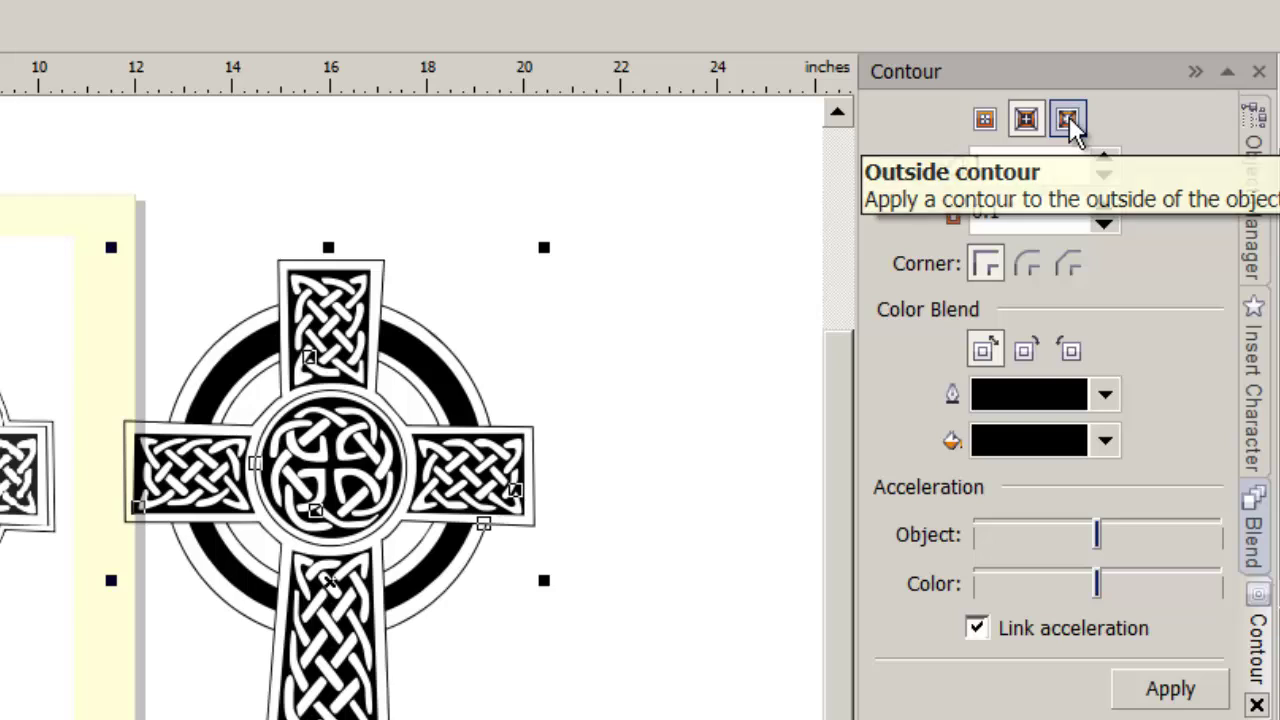
pyautogui.click(1070, 122)
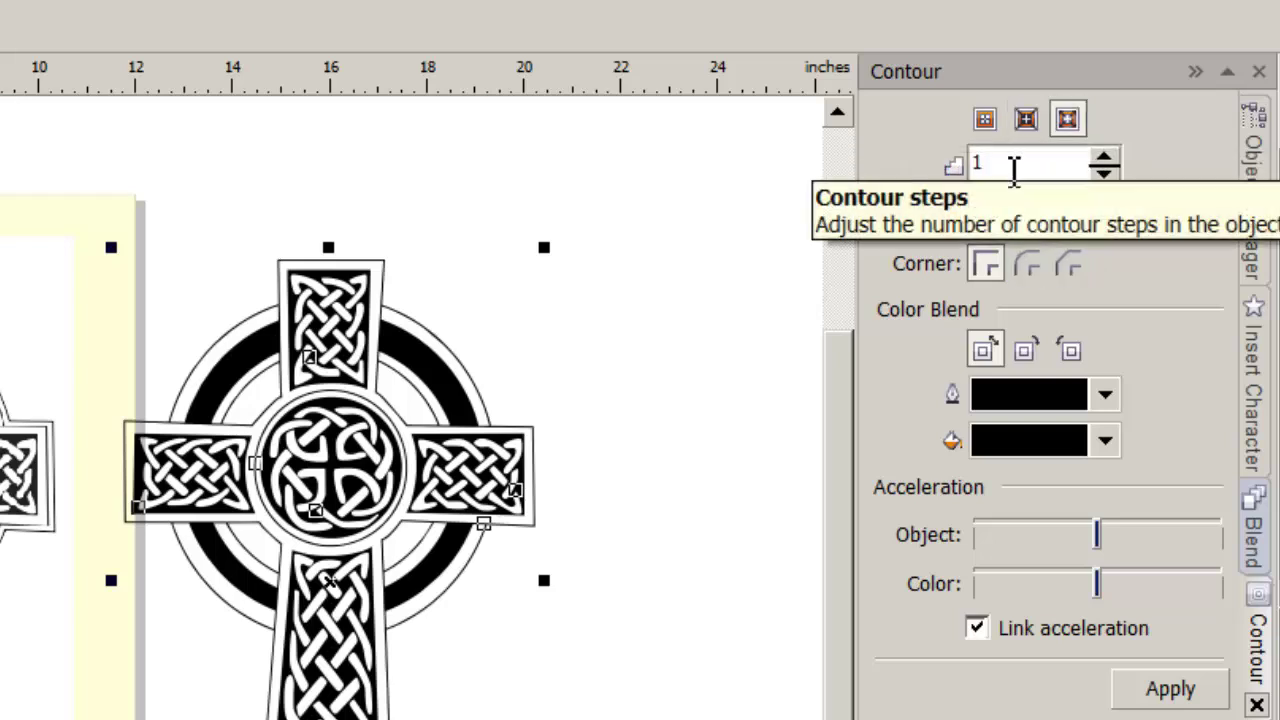
pyautogui.click(1043, 213)
pyautogui.doubleClick(1043, 213)
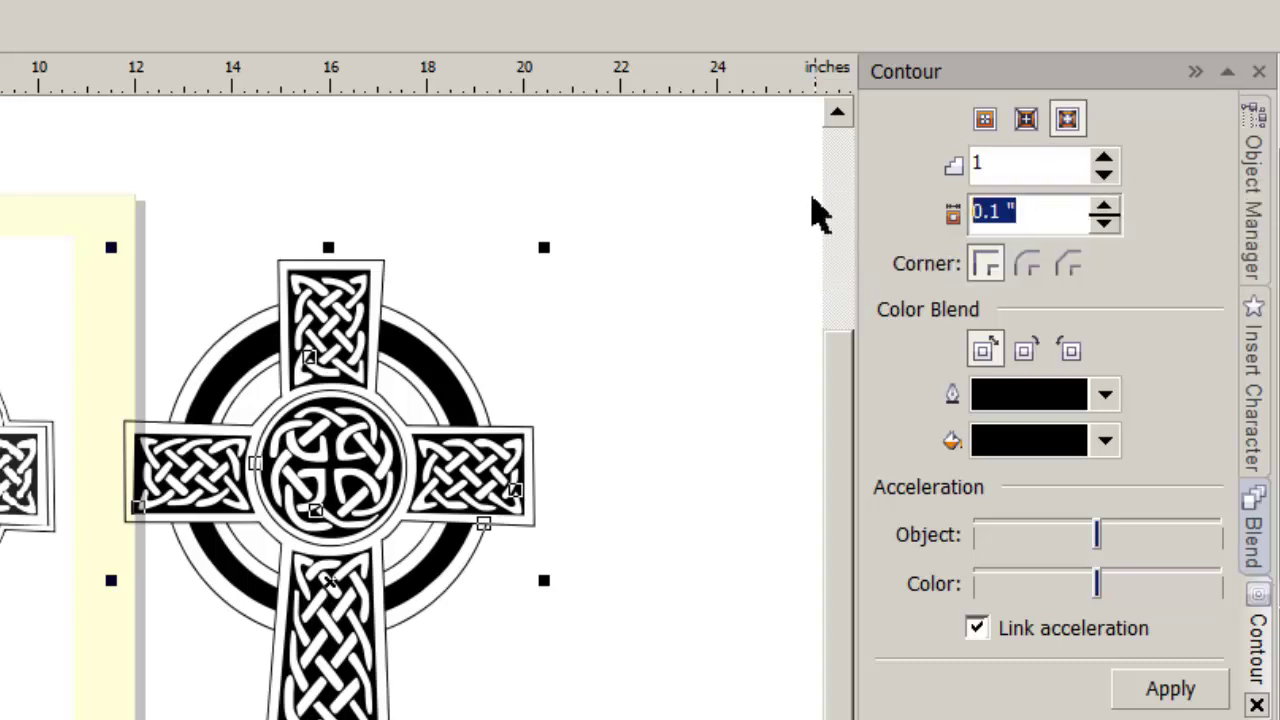
pyautogui.write('.')
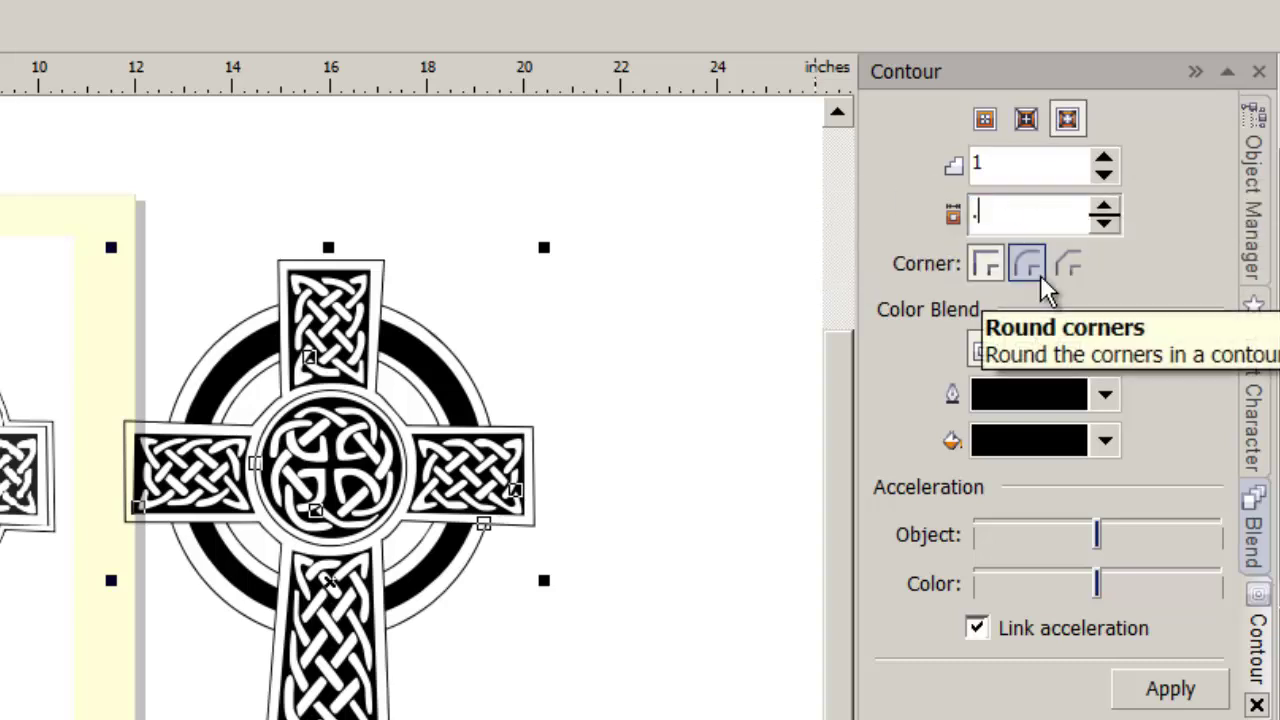
pyautogui.write('25')
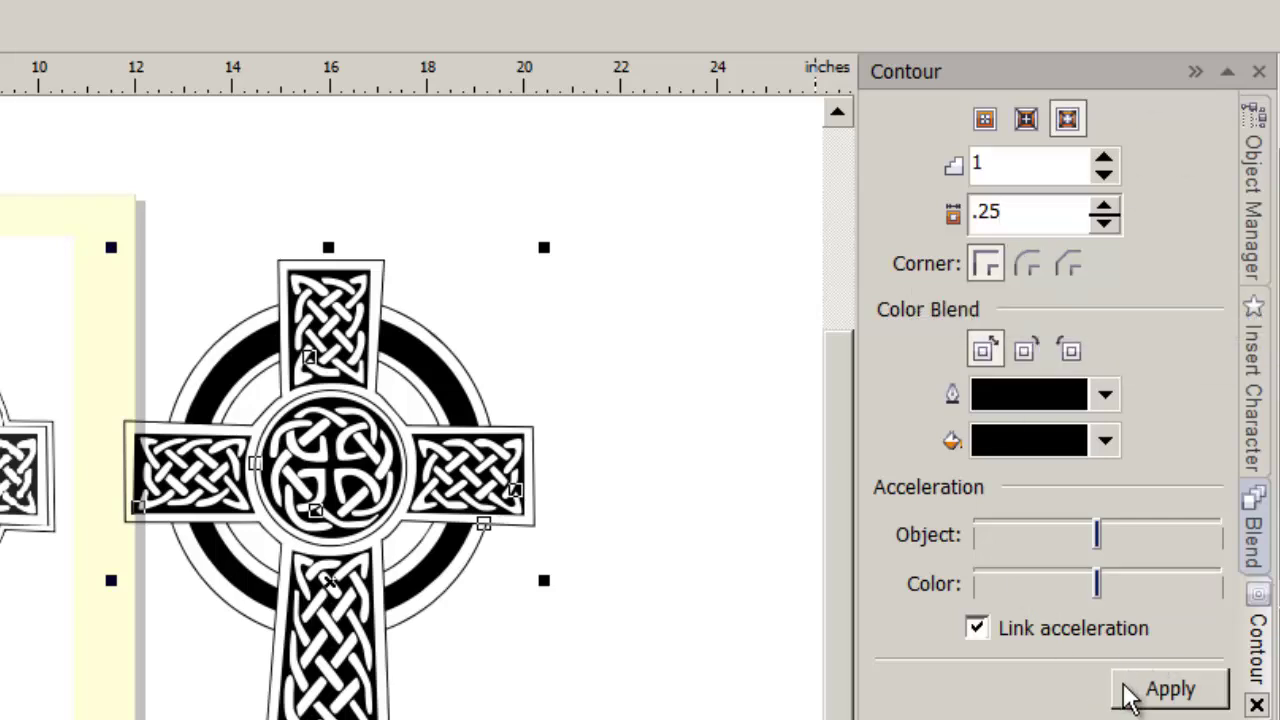
# Apply the quarter-inch contour and give it no fill with a red outline.
pyautogui.click(1158, 692)
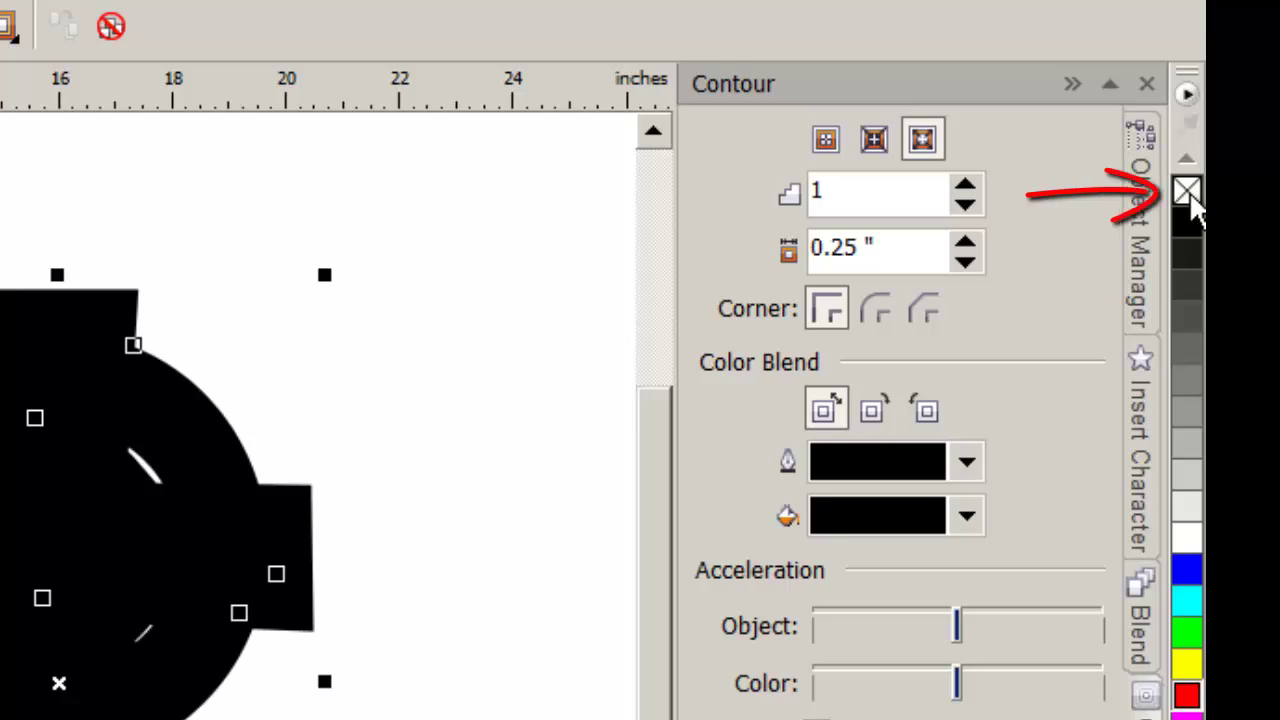
pyautogui.click(1190, 194)
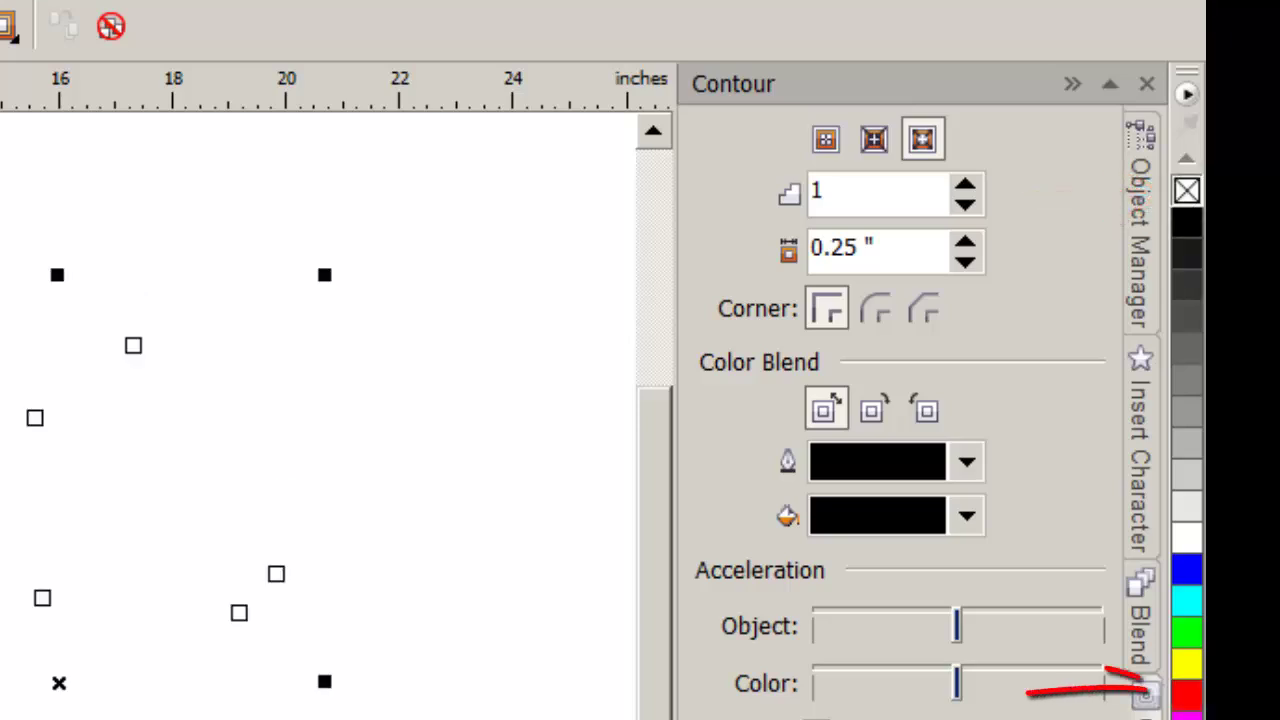
pyautogui.rightClick(1187, 695)
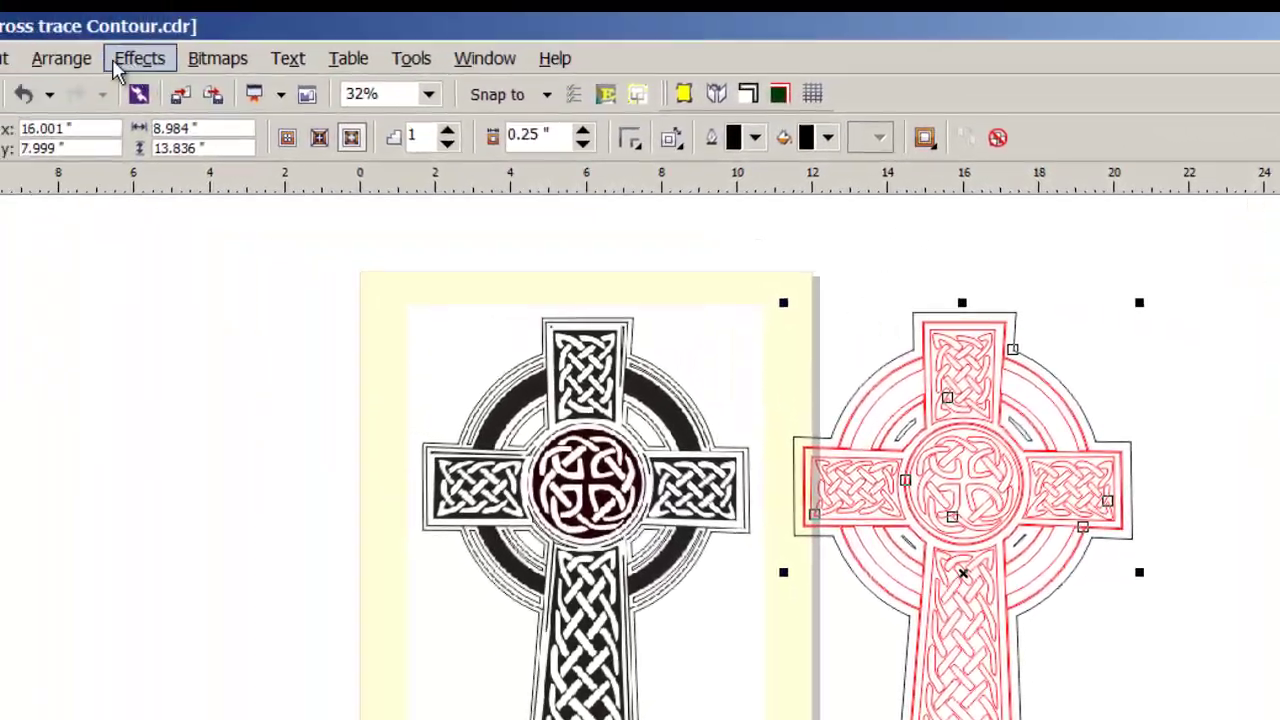
# Break the contour group apart and select the red contour cross.
pyautogui.click(82, 62)
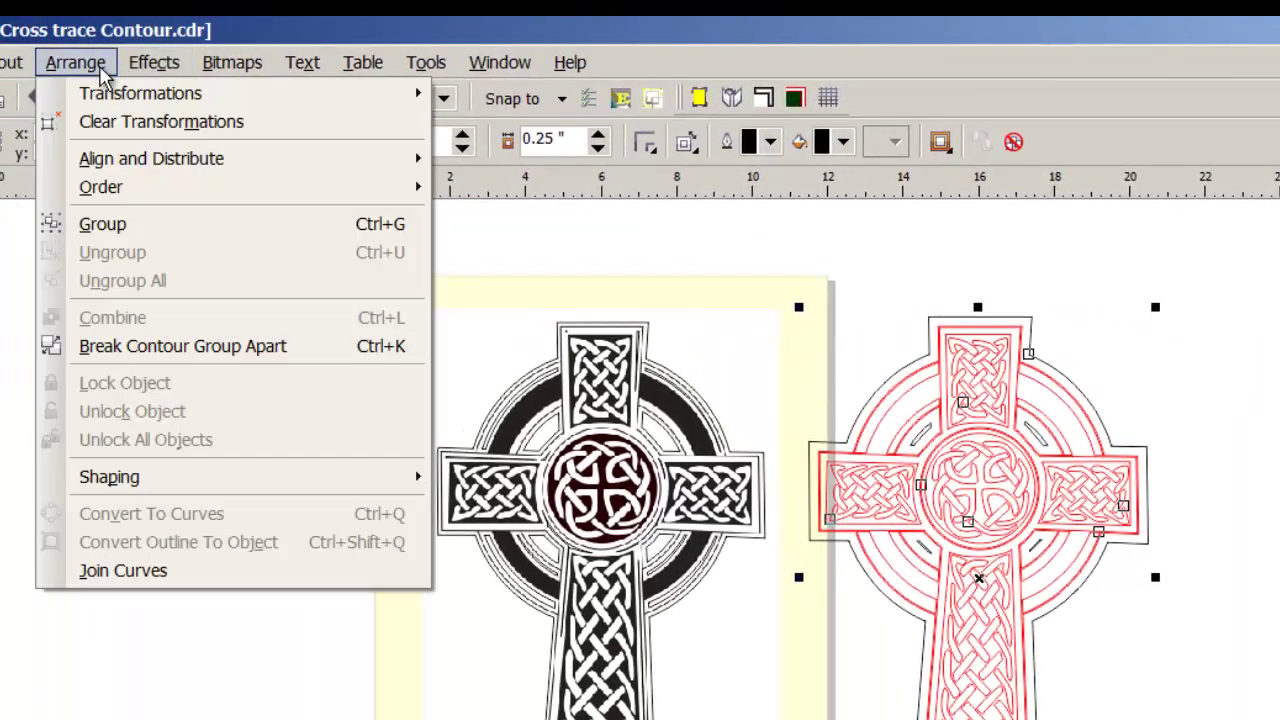
pyautogui.click(157, 350)
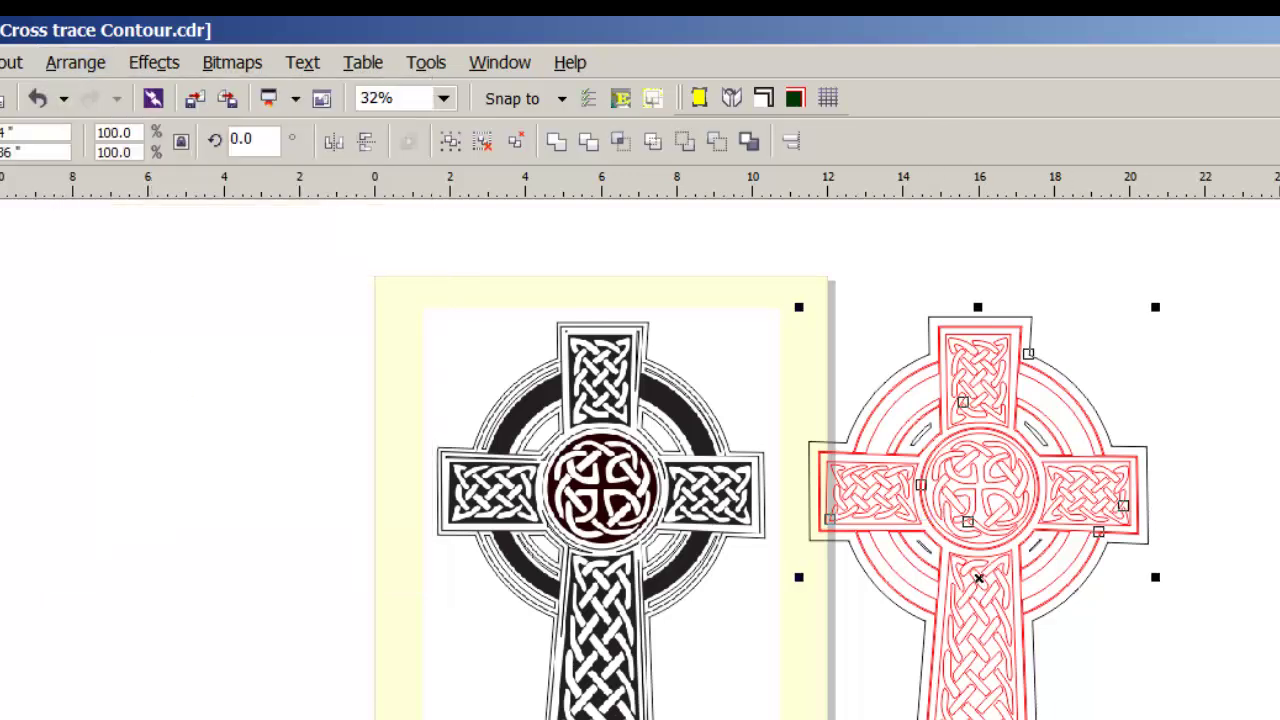
pyautogui.click(1203, 460)
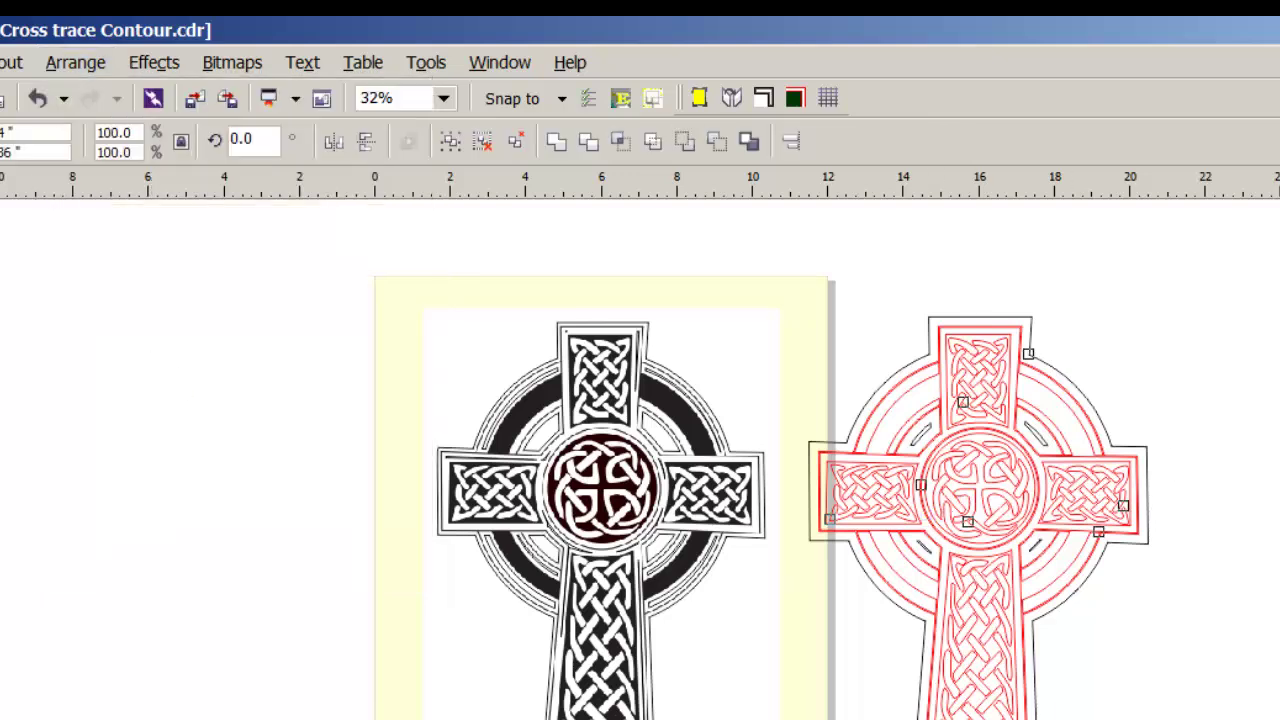
pyautogui.click(1150, 548)
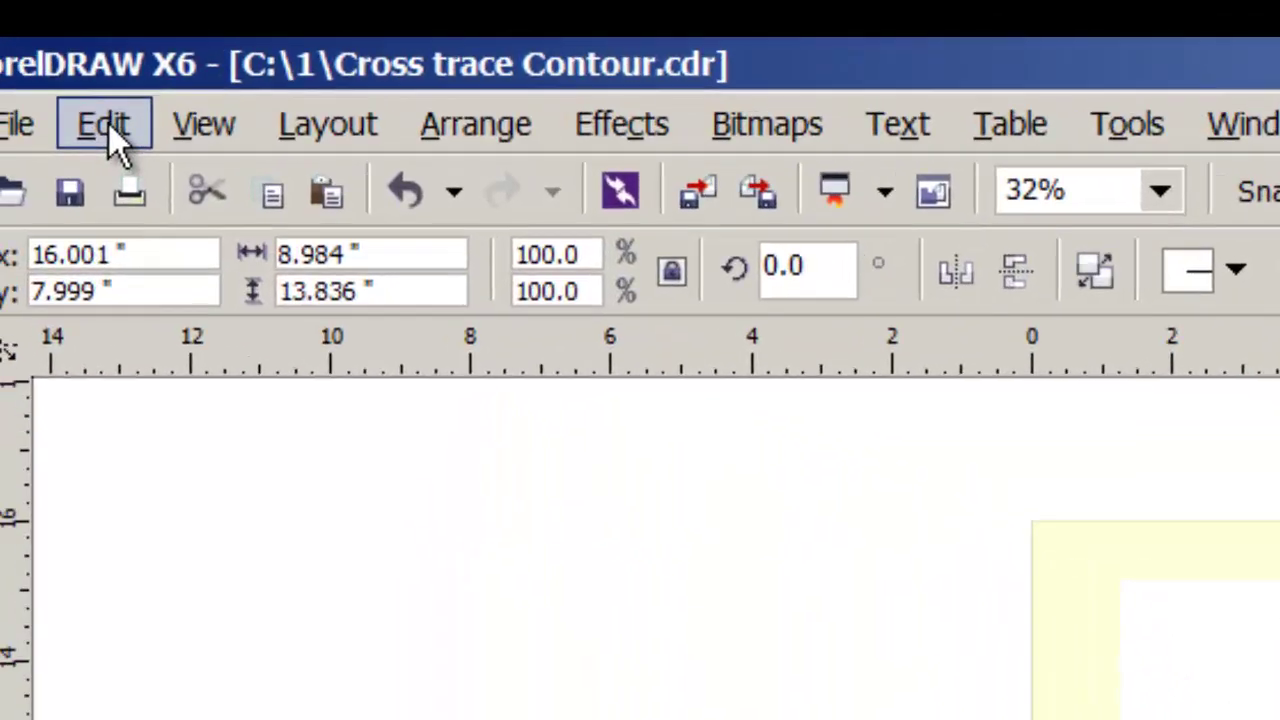
# Cut away the traced cross, delete, then Undo Delete to keep only the contour outline.
pyautogui.click(106, 122)
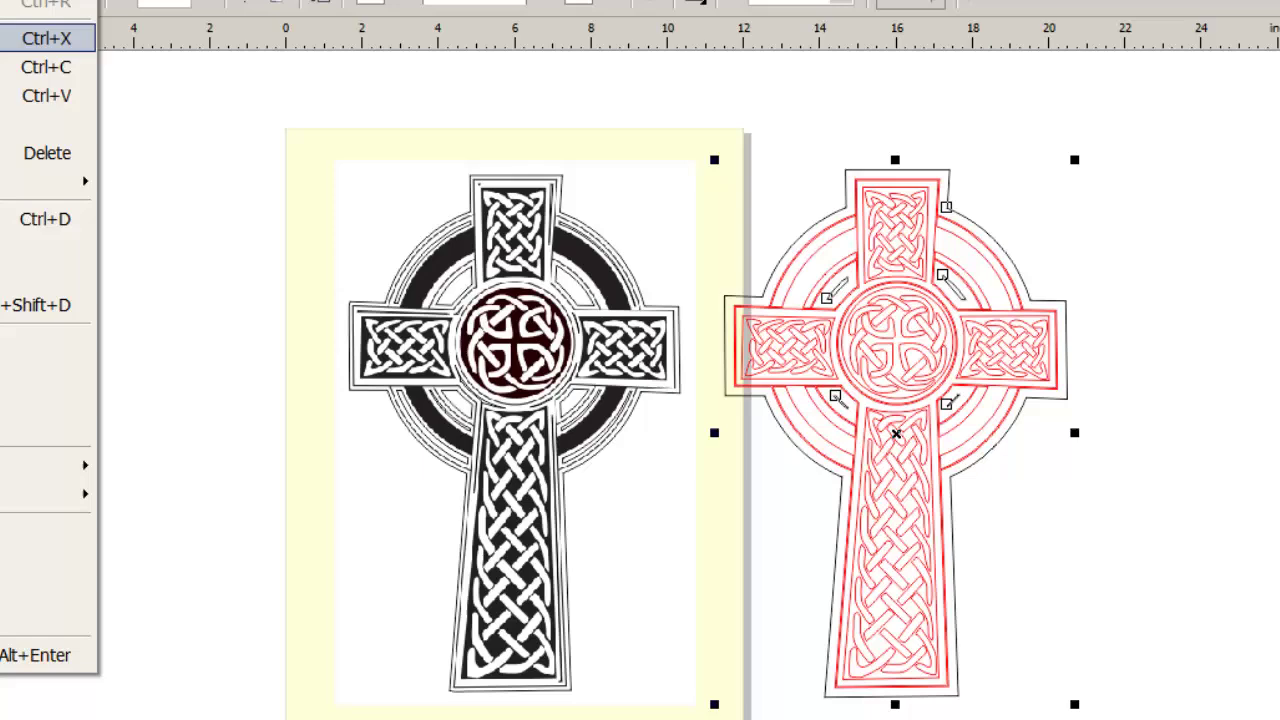
pyautogui.click(45, 208)
pyautogui.moveTo(563, 63); pyautogui.dragTo(1080, 678)
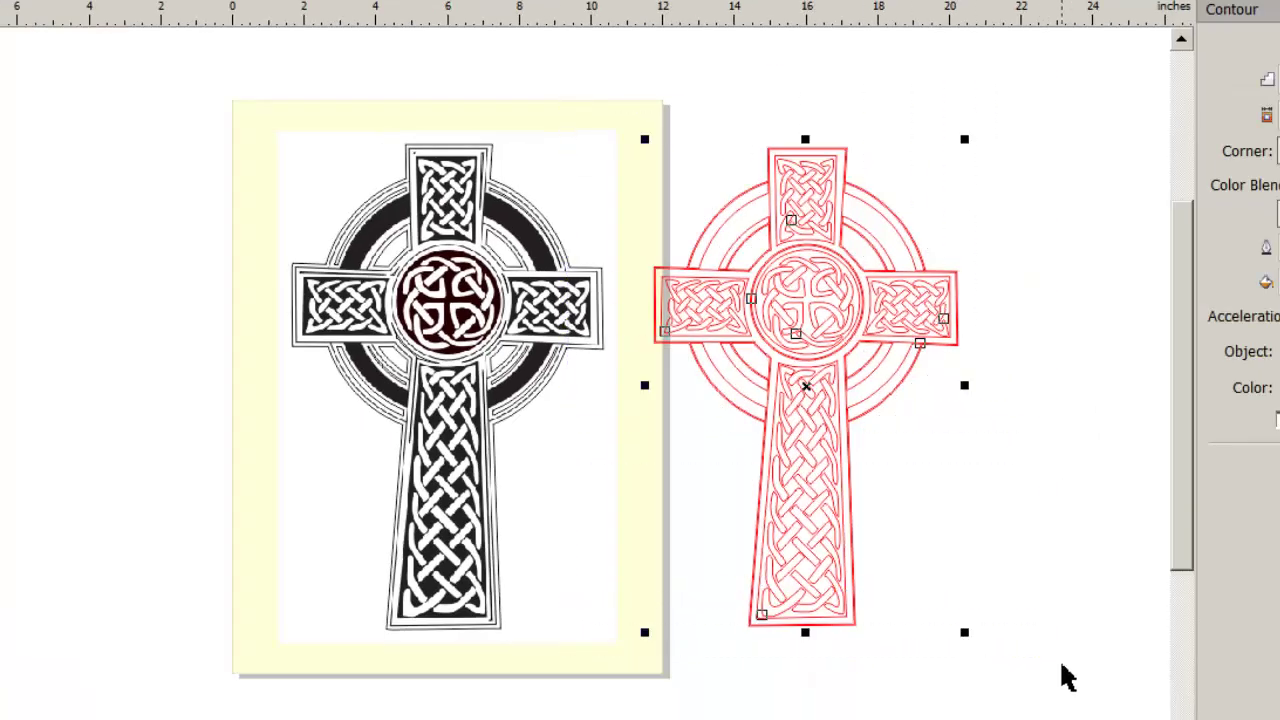
pyautogui.press('Delete')
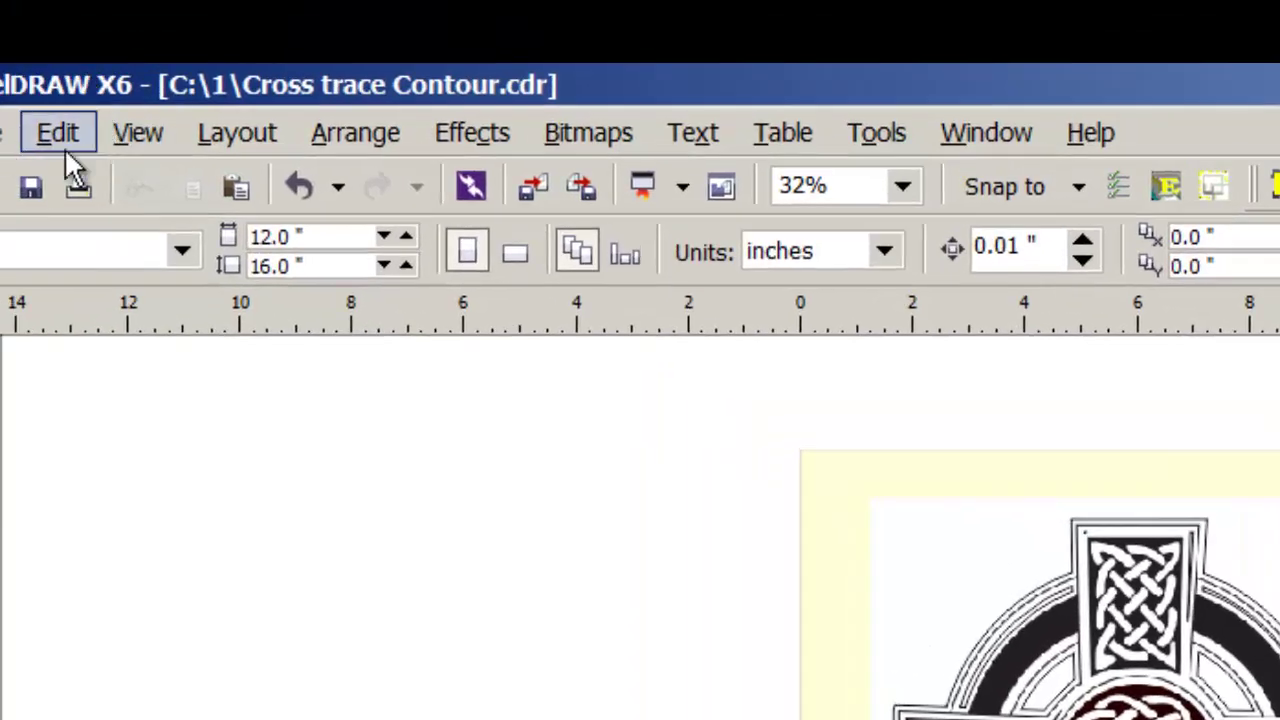
pyautogui.click(64, 138)
pyautogui.click(70, 177)
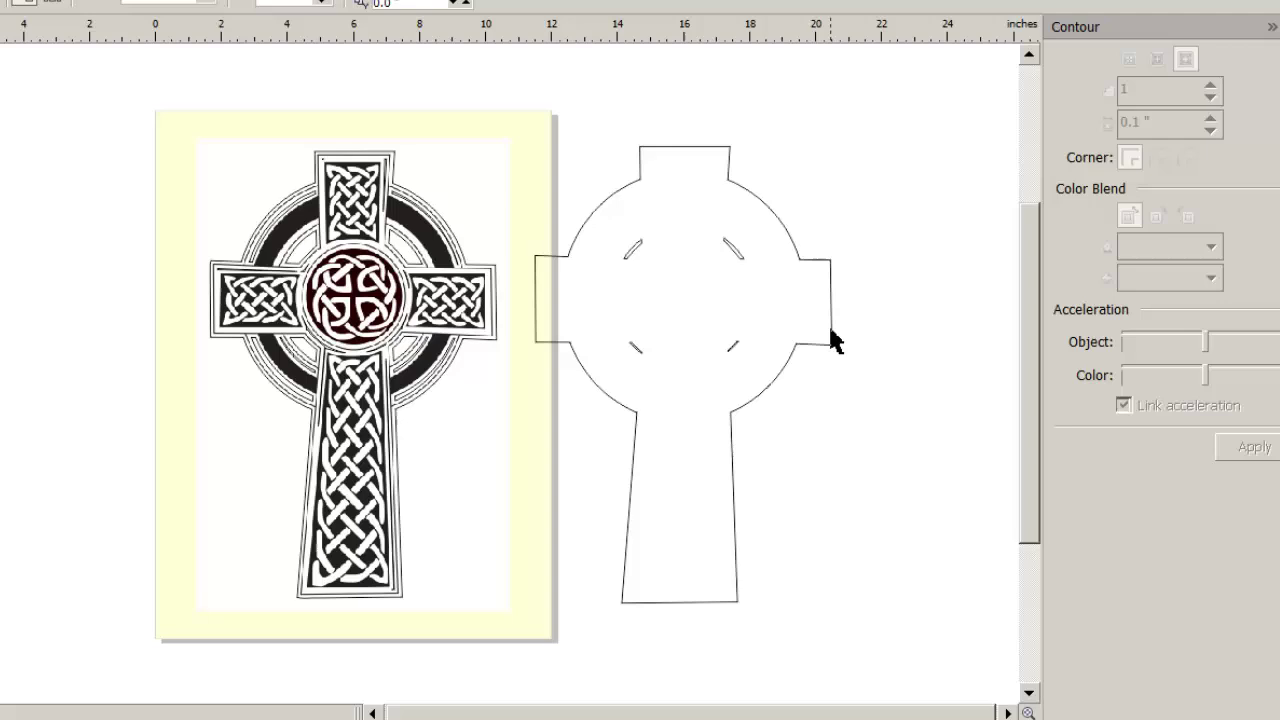
# Color the outline red, move it 10 inches left onto the bitmap, and delete four stray marks.
pyautogui.click(829, 324)
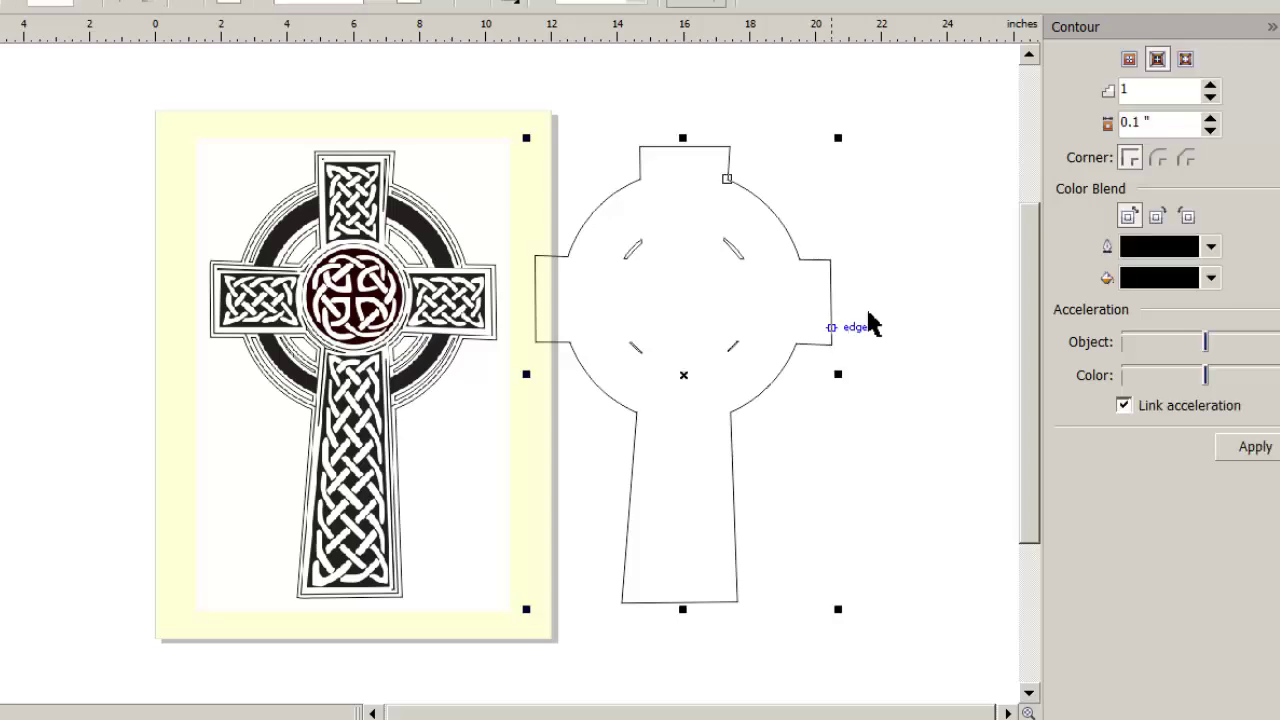
pyautogui.rightClick(1272, 440)
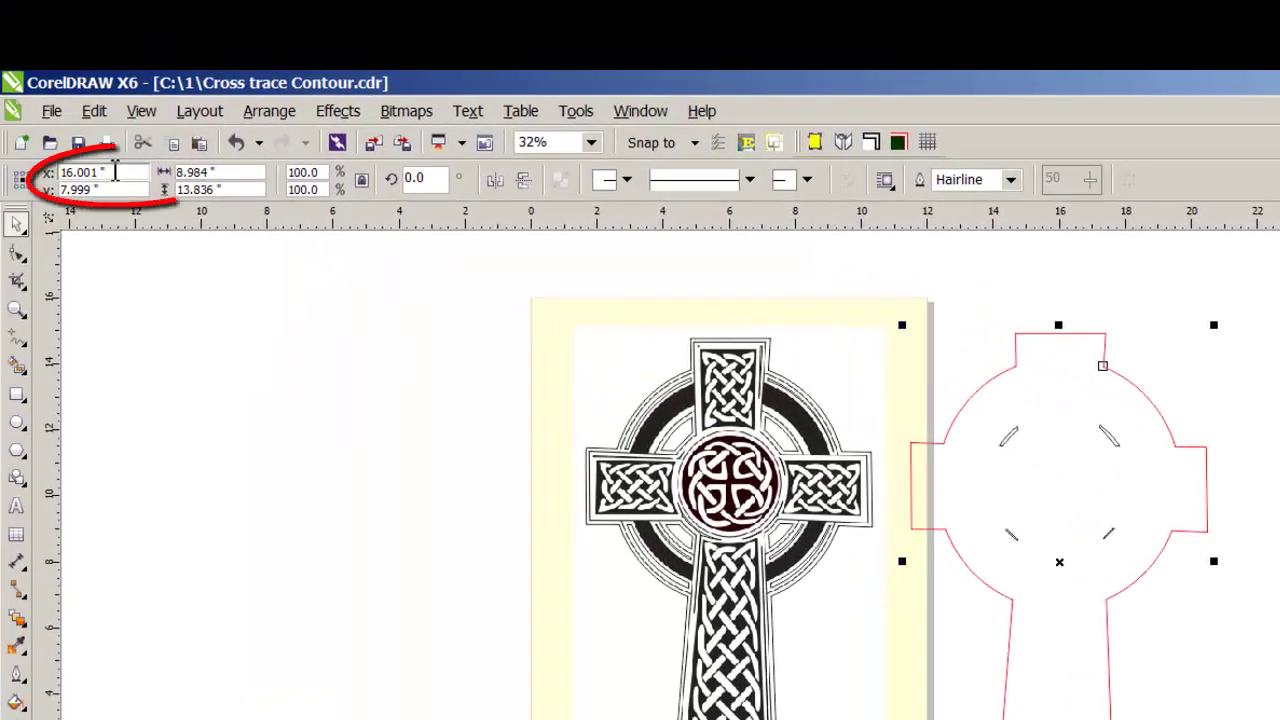
pyautogui.write('-10')
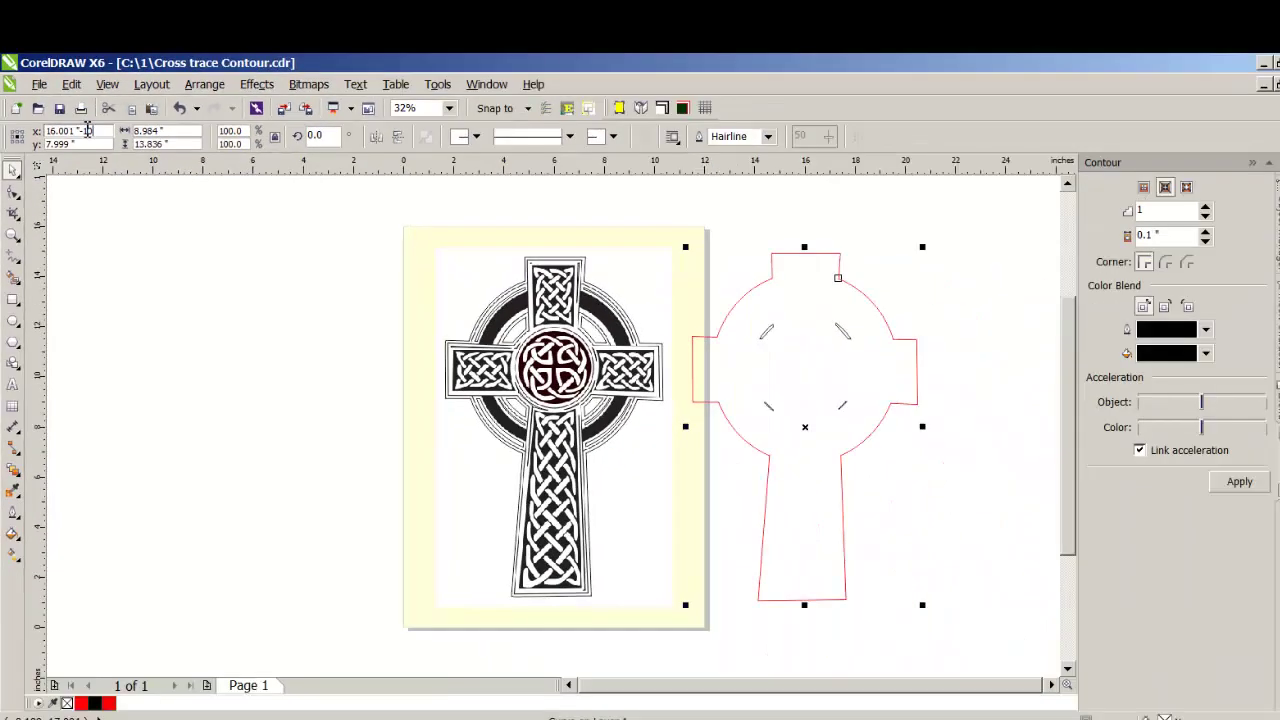
pyautogui.press('Return')
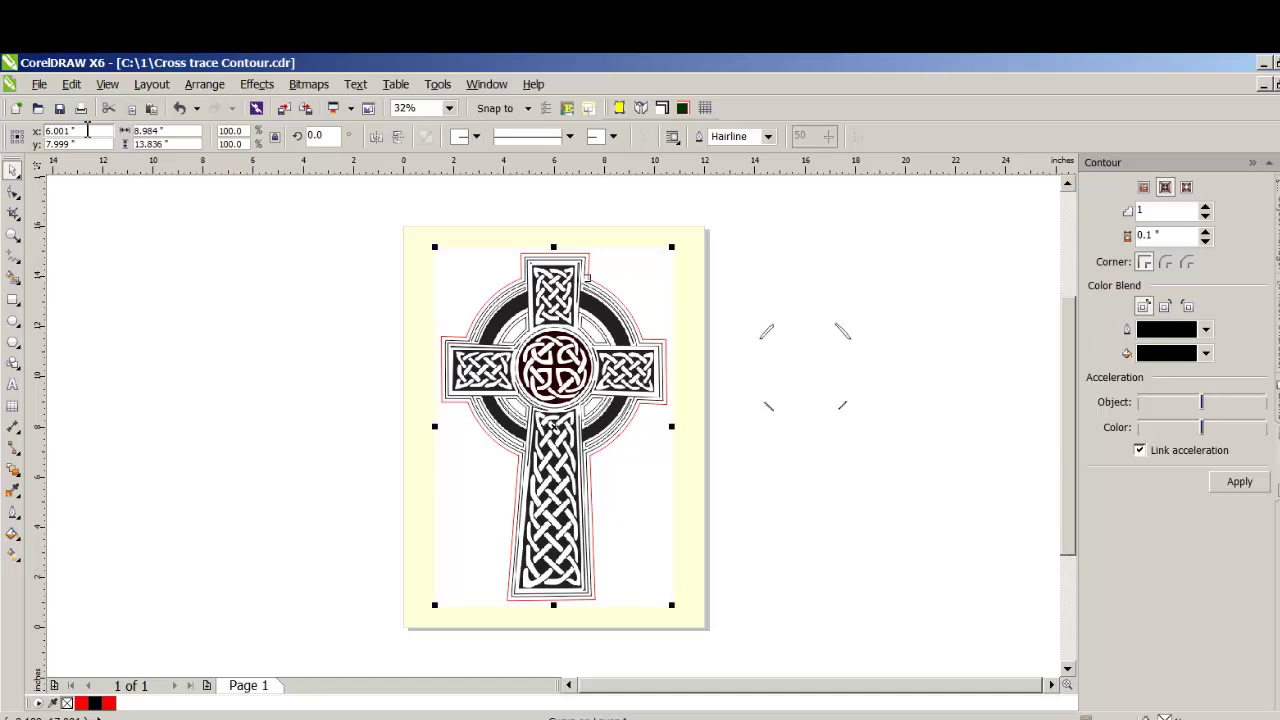
pyautogui.moveTo(948, 257); pyautogui.dragTo(736, 462)
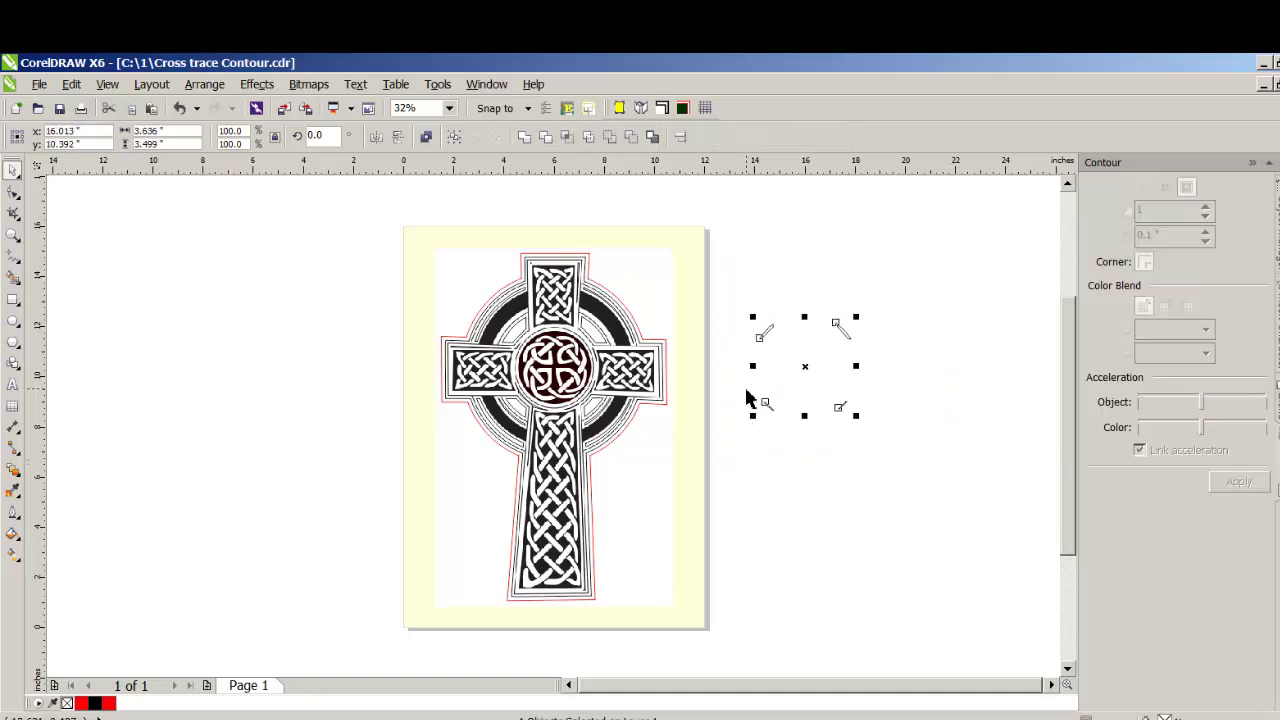
pyautogui.press('Delete')
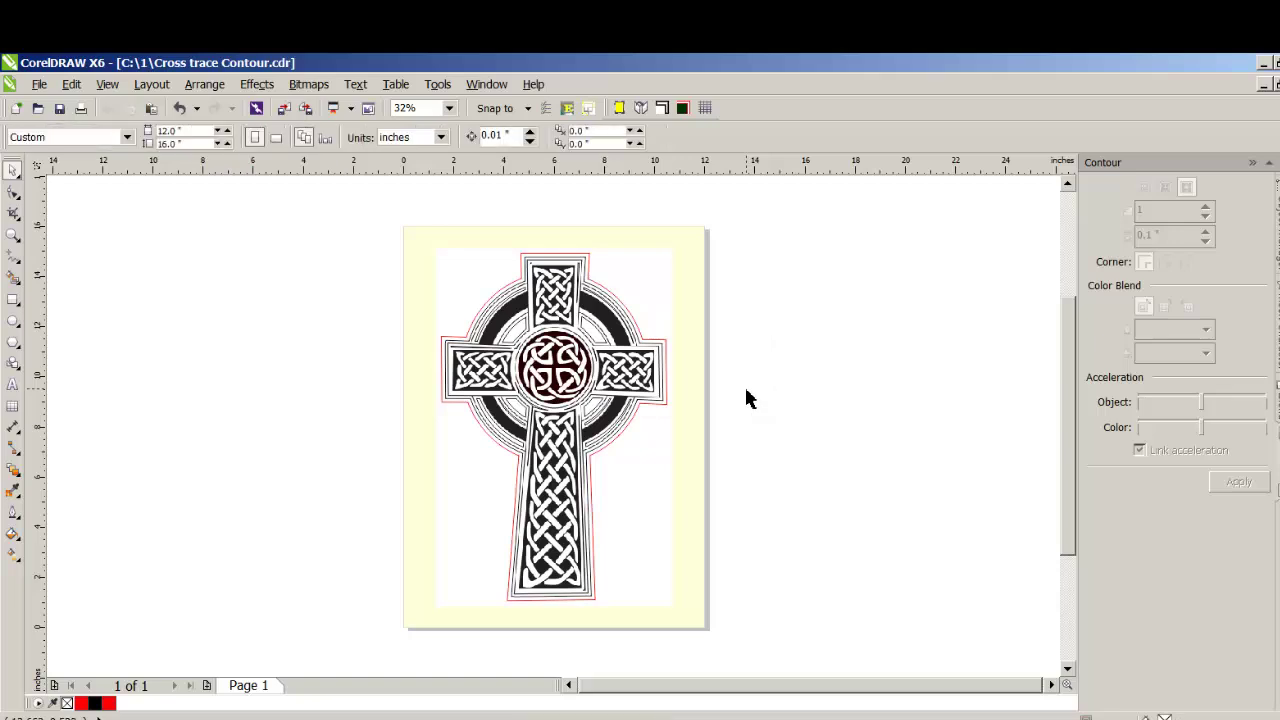